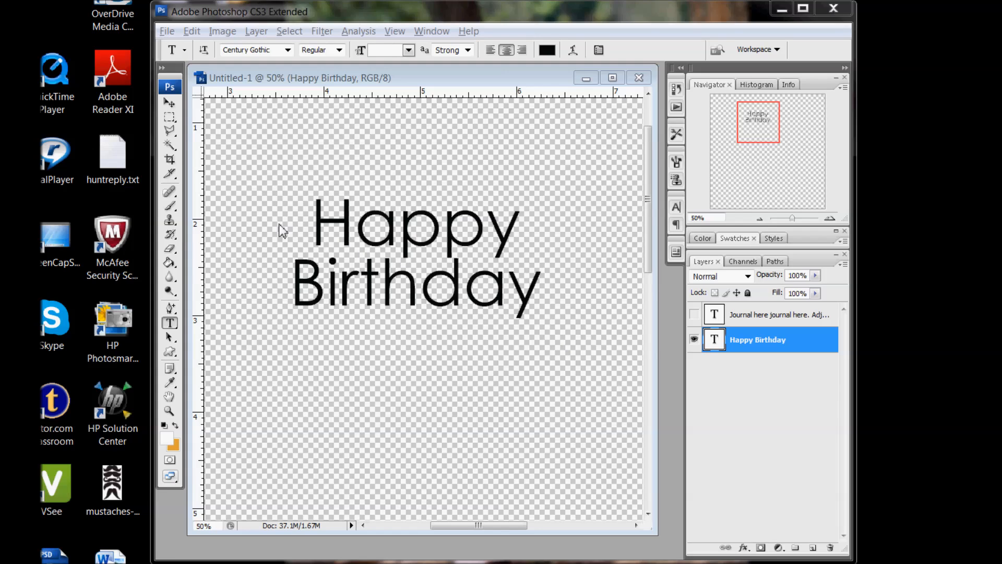
Select the whole Happy Birthday title and set its font size to 48 pt
click(173, 322)
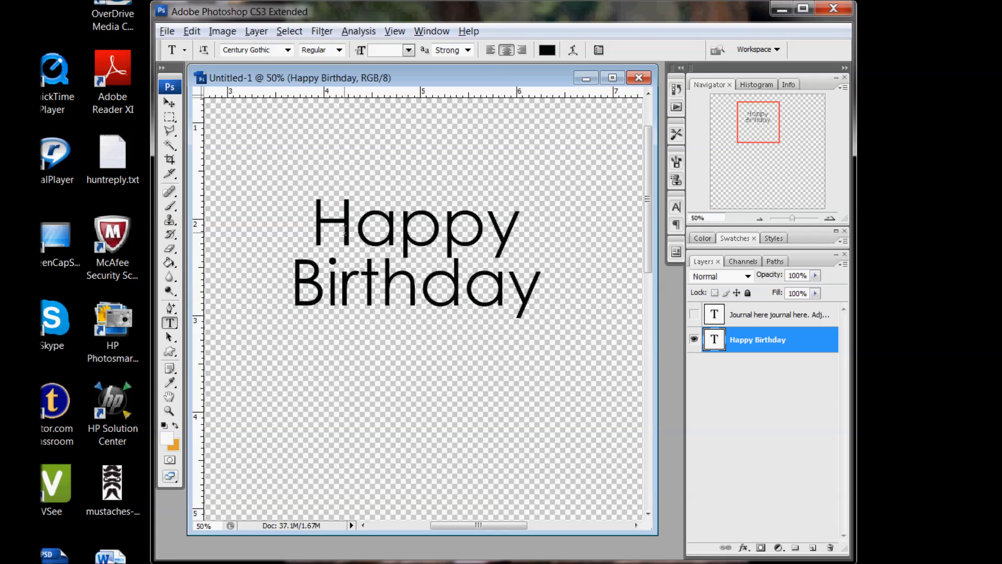
click(346, 235)
drag(312, 223, 579, 313)
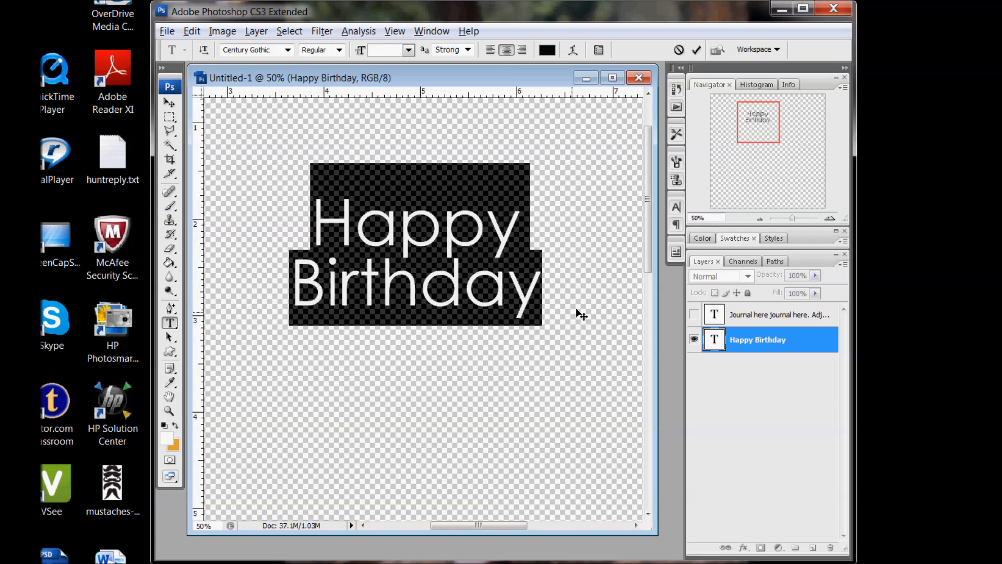
click(676, 210)
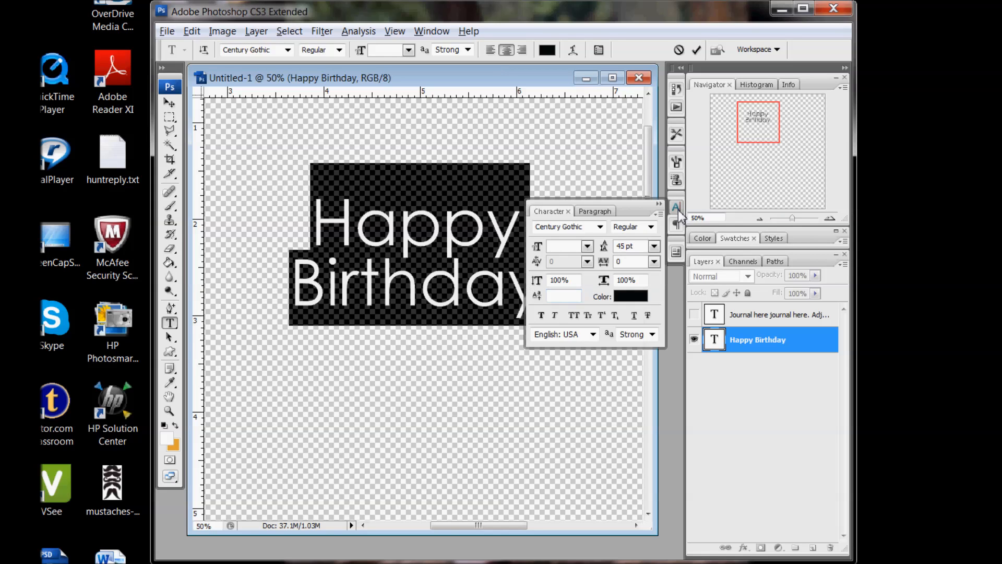
click(589, 250)
click(587, 246)
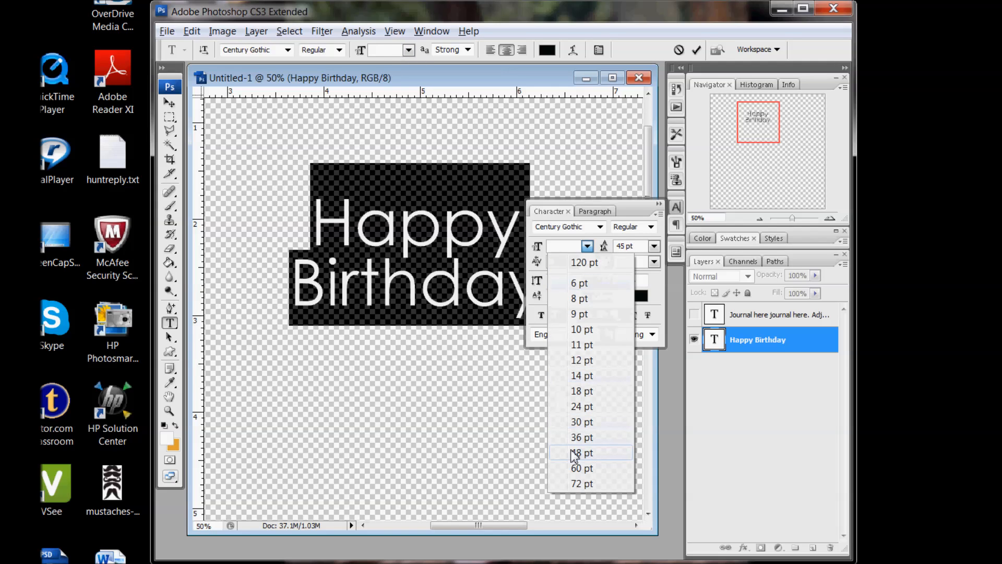
click(582, 453)
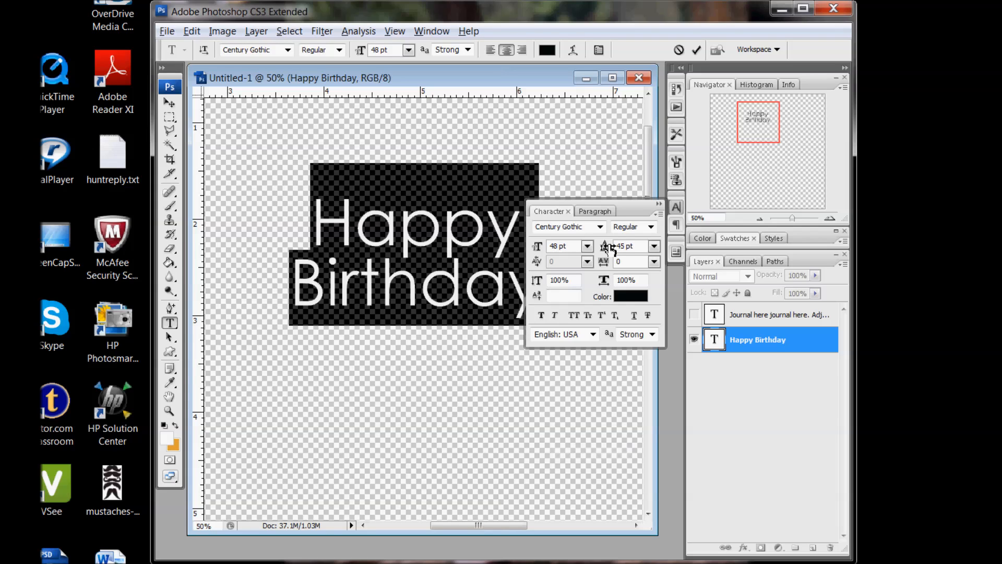
Try 60, 12 and 36 pt line spacing, then prepare to enter 45 pt leading
click(654, 246)
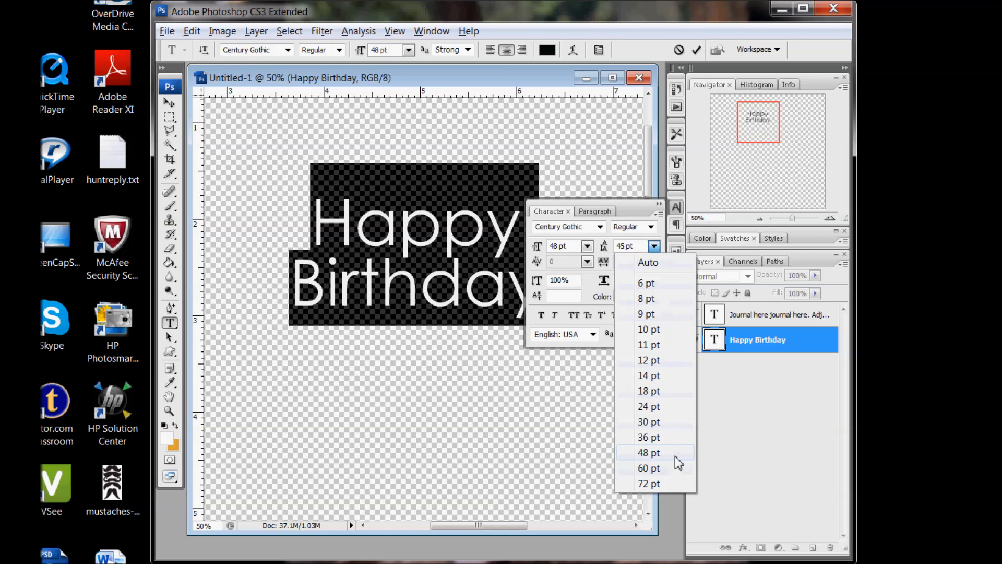
click(666, 467)
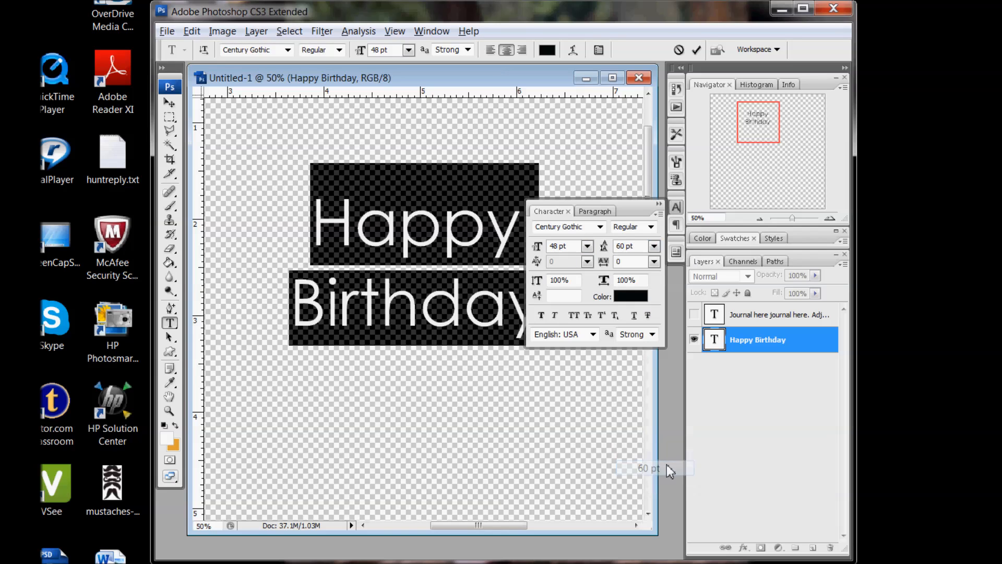
click(654, 246)
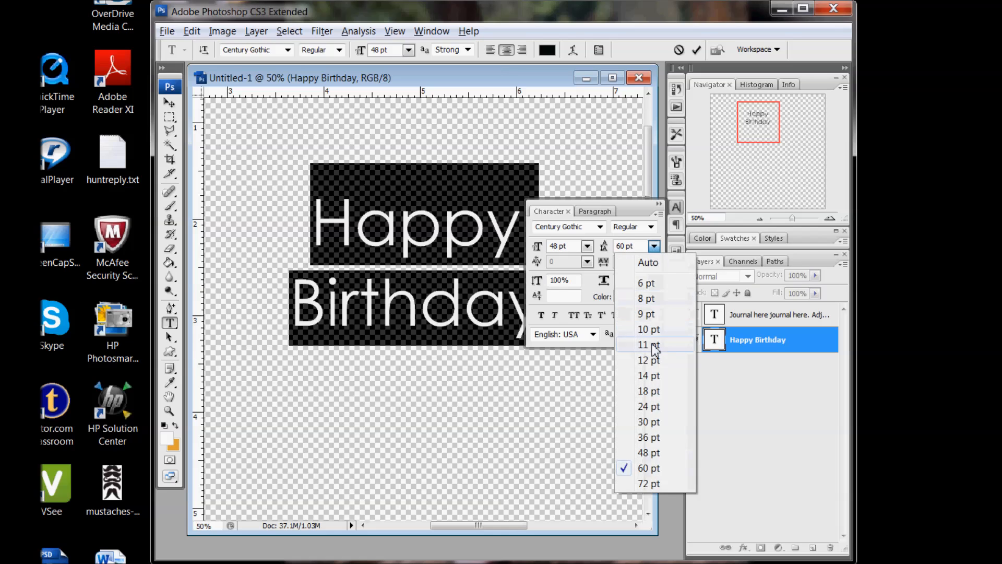
click(654, 362)
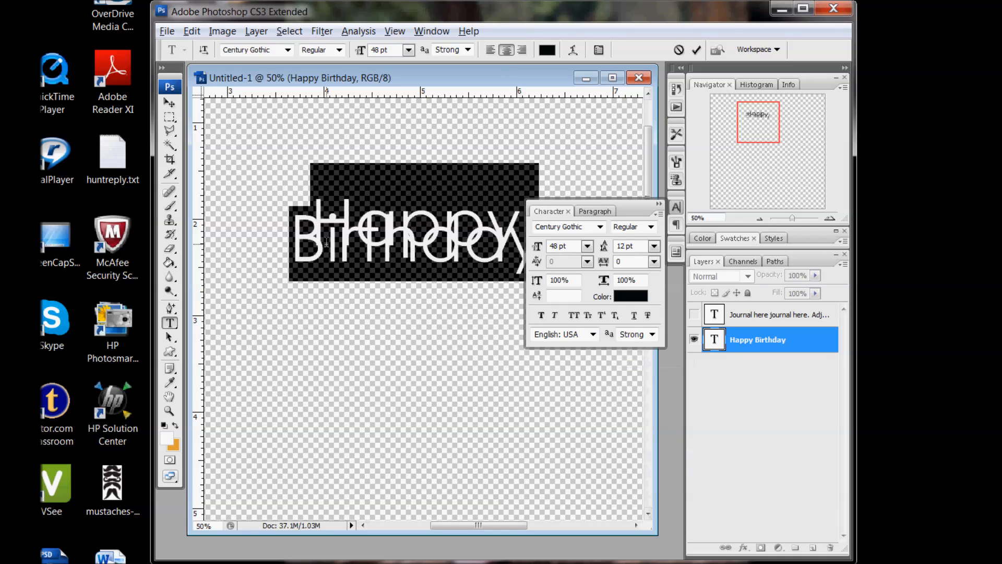
click(654, 246)
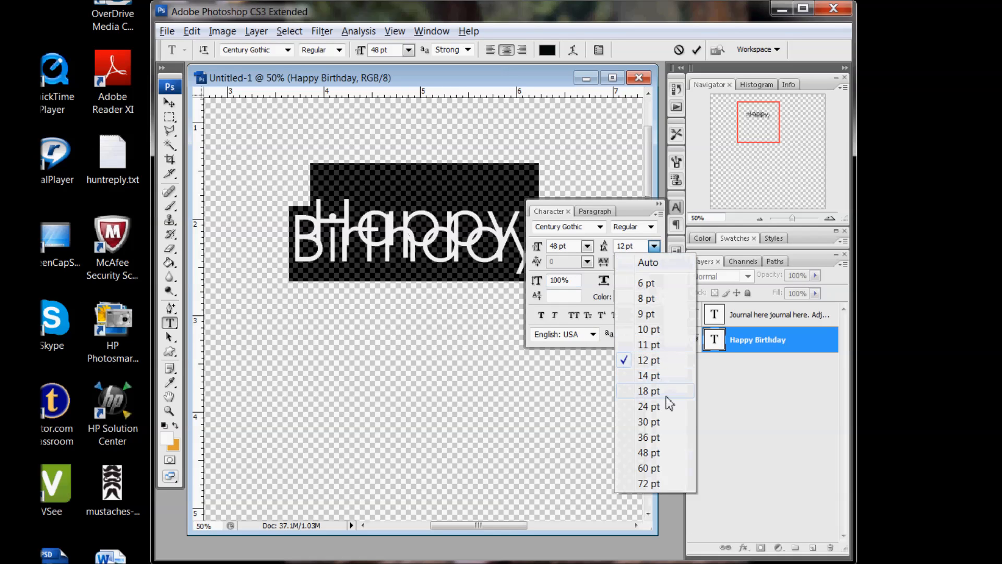
click(650, 438)
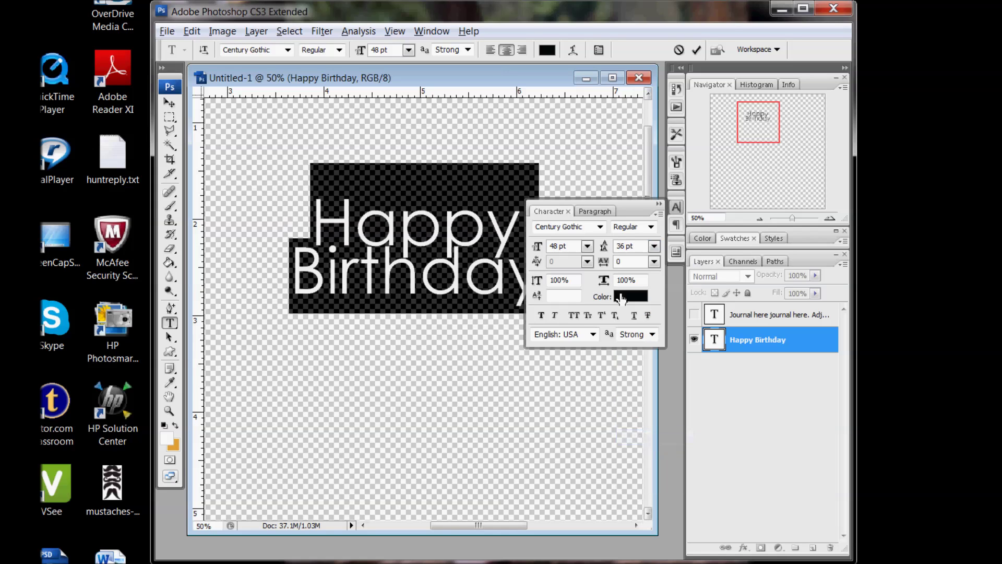
click(638, 248)
text(4)
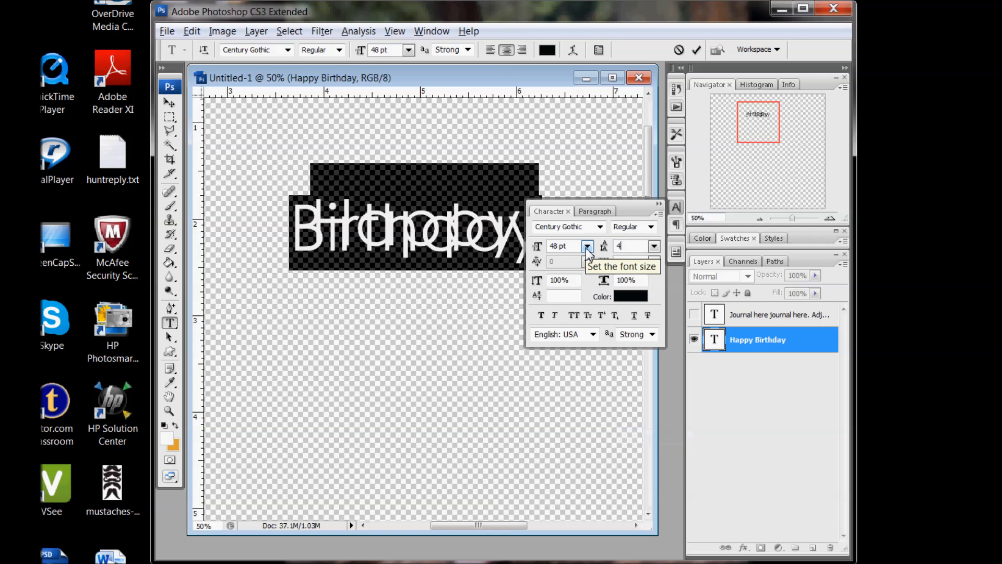
text(5)
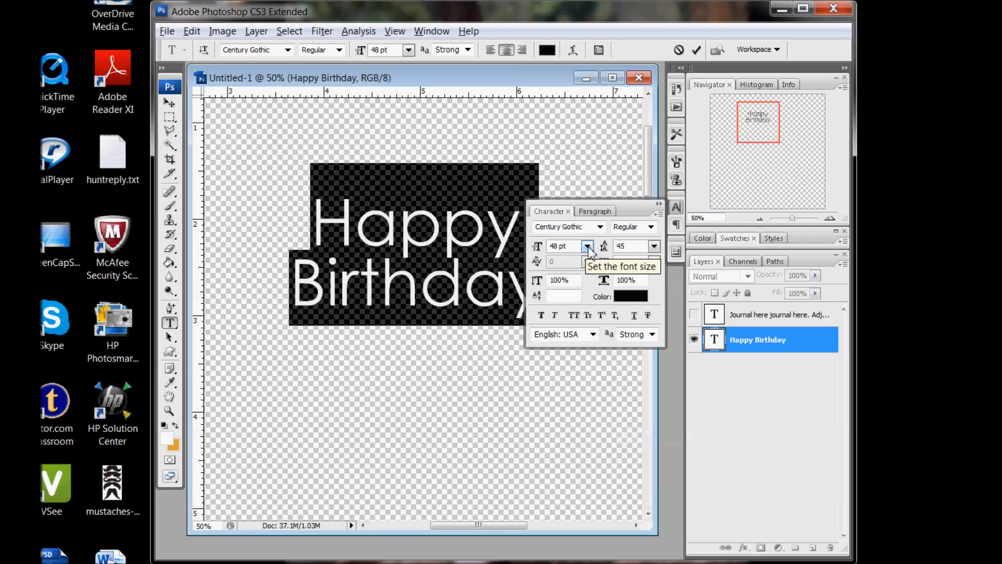
Commit the title, select Birthday and tighten its tracking to -75
click(659, 204)
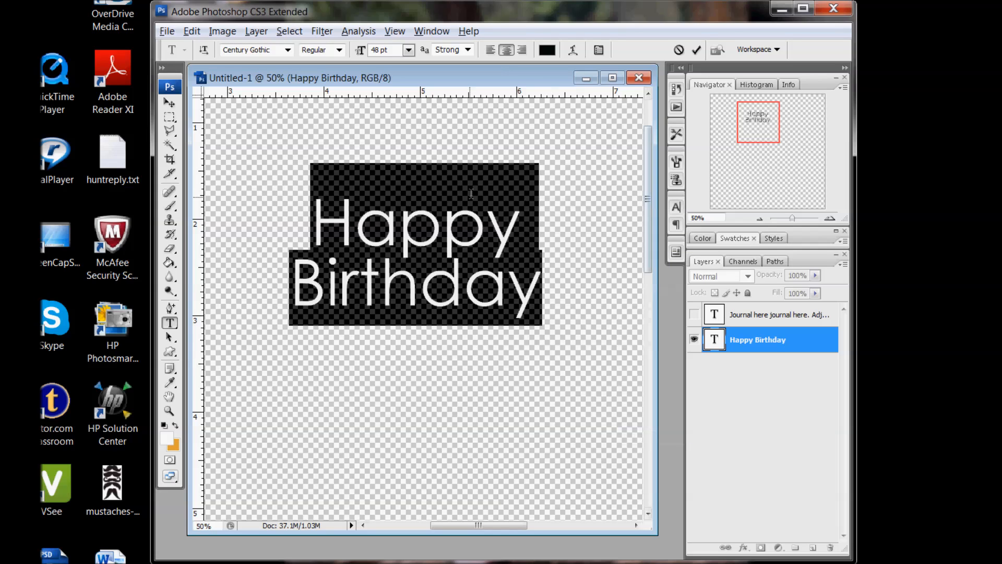
click(696, 49)
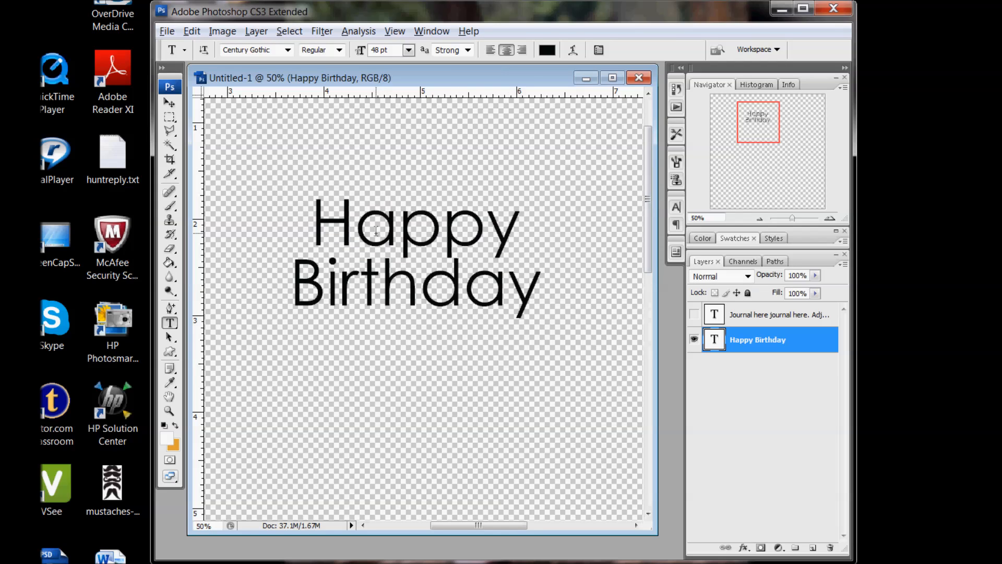
click(338, 294)
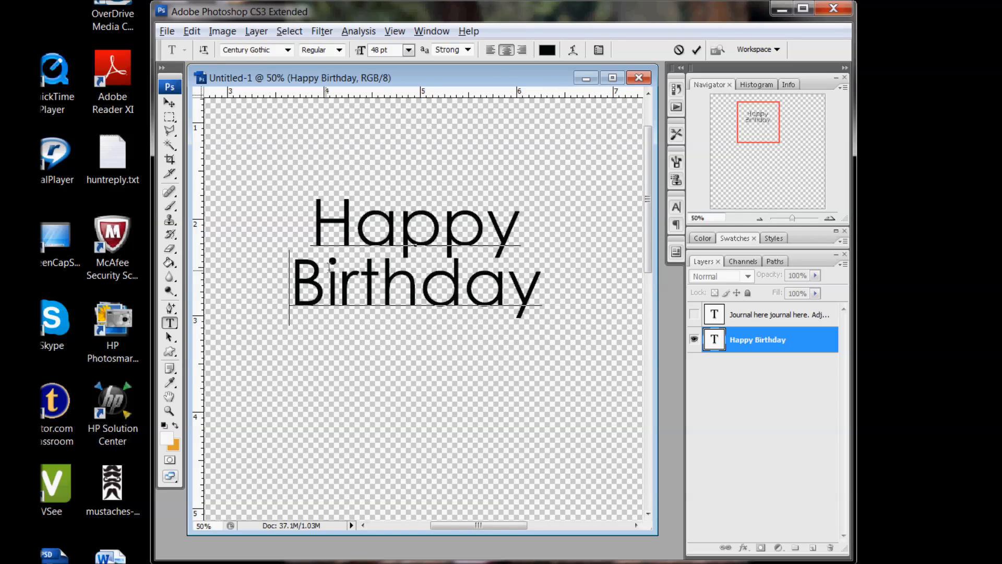
drag(290, 282, 588, 282)
click(675, 208)
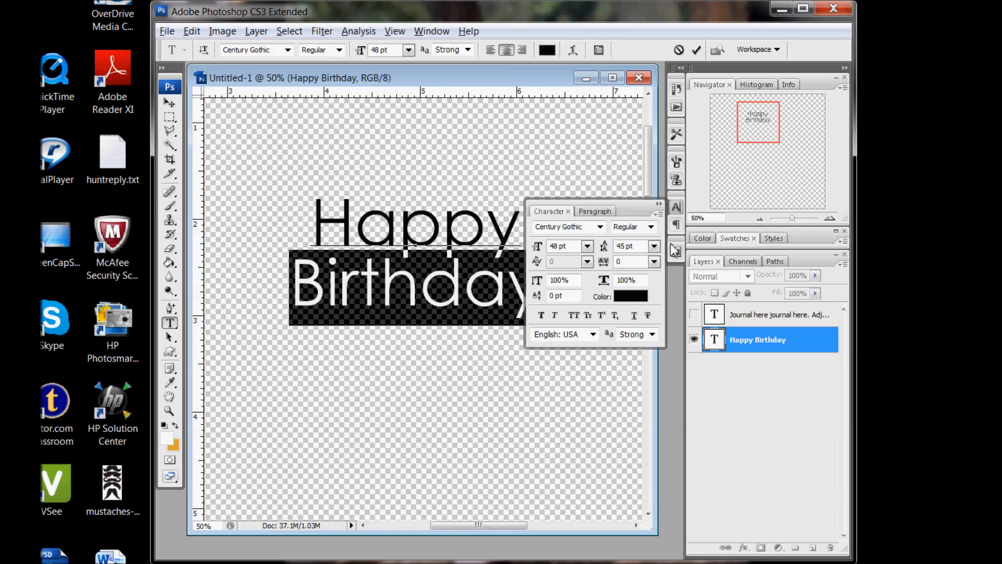
click(652, 263)
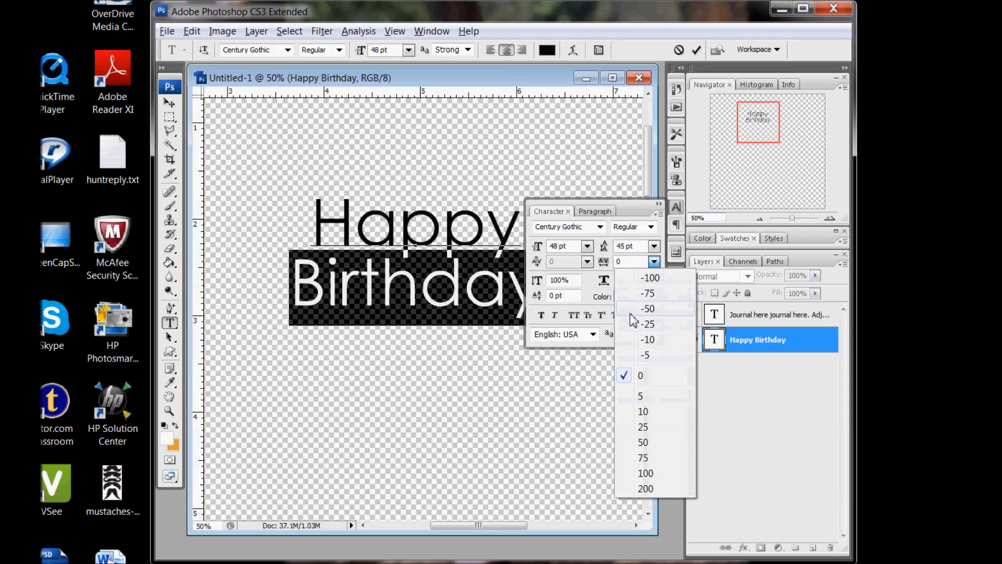
click(659, 293)
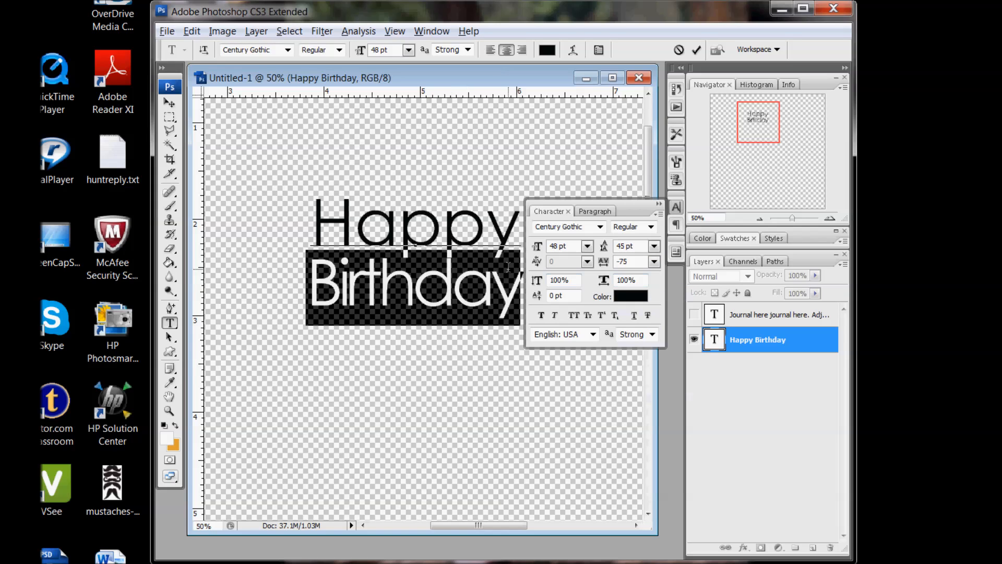
click(658, 204)
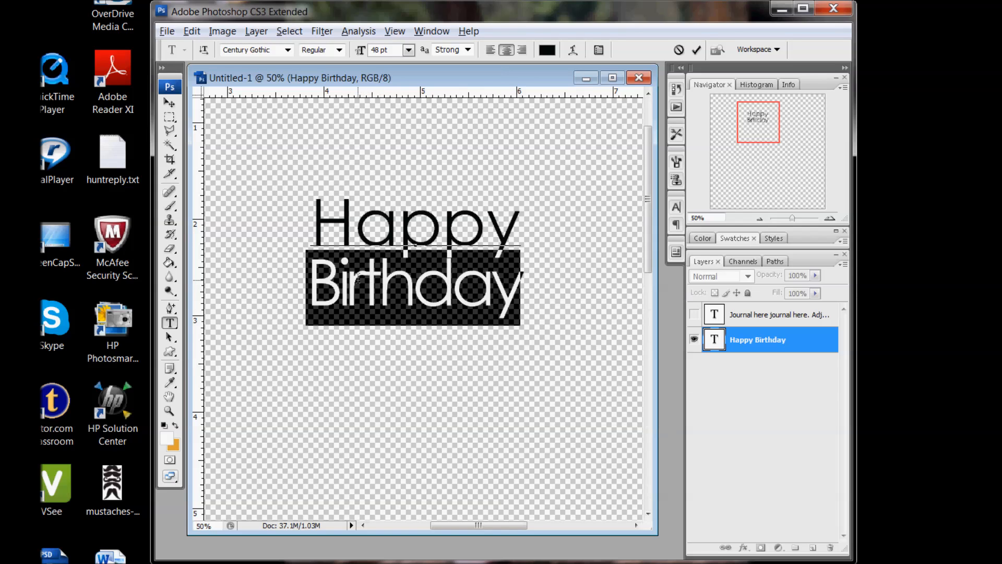
Loosen Birthday's tracking to -50 and settle on -25
click(678, 208)
click(654, 261)
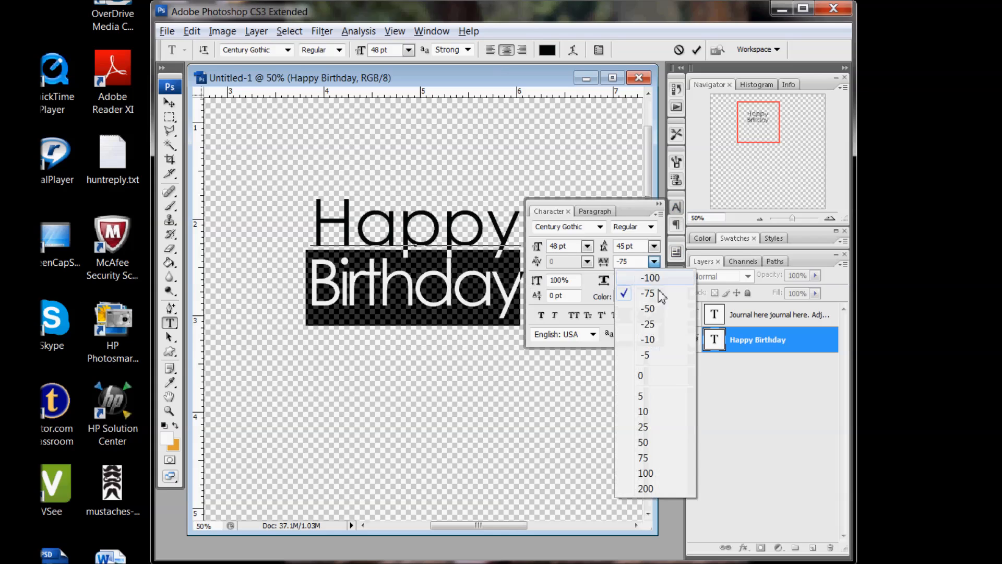
click(649, 310)
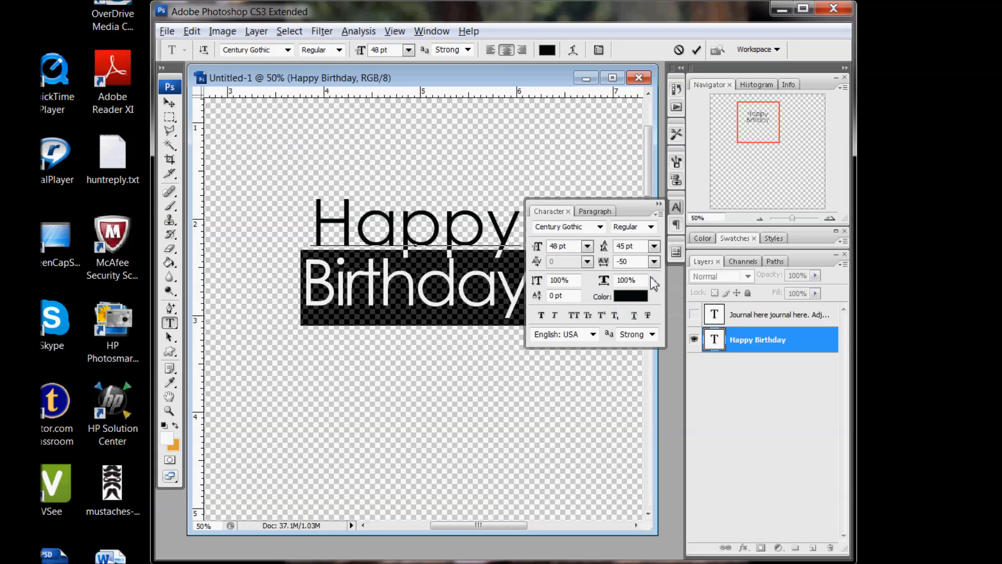
click(654, 261)
click(650, 324)
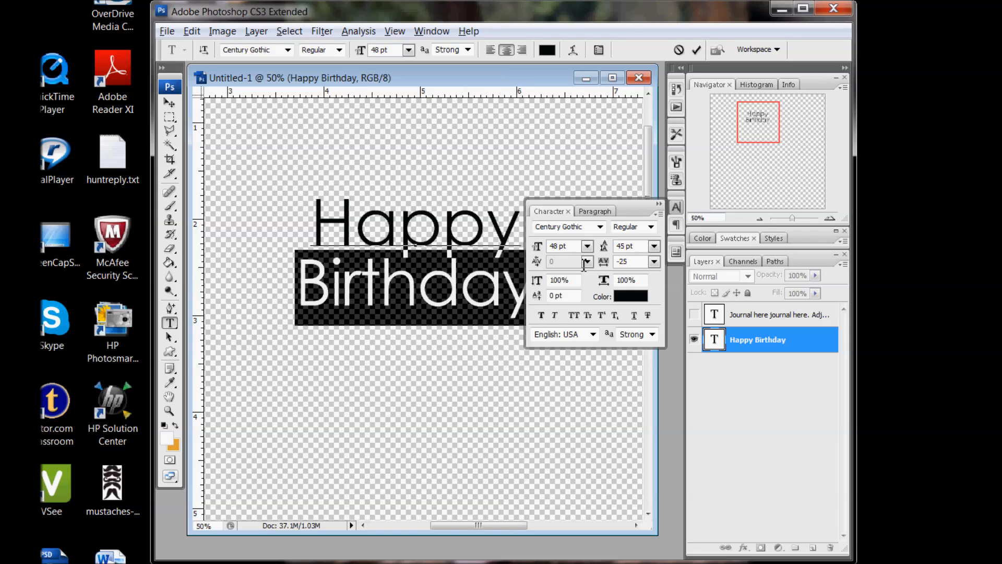
click(660, 206)
Select Happy and widen its tracking to 50, then 100
click(486, 227)
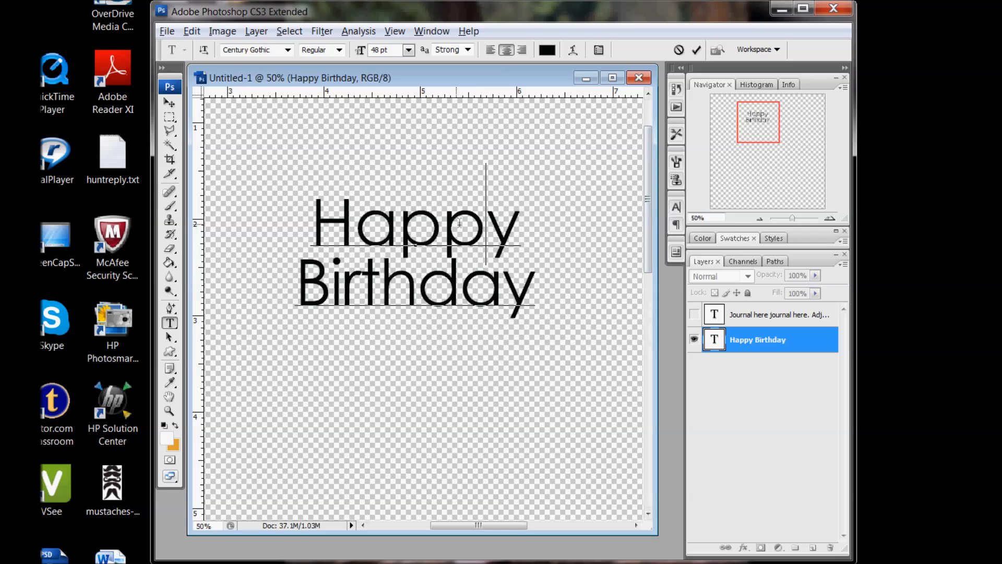
double_click(508, 231)
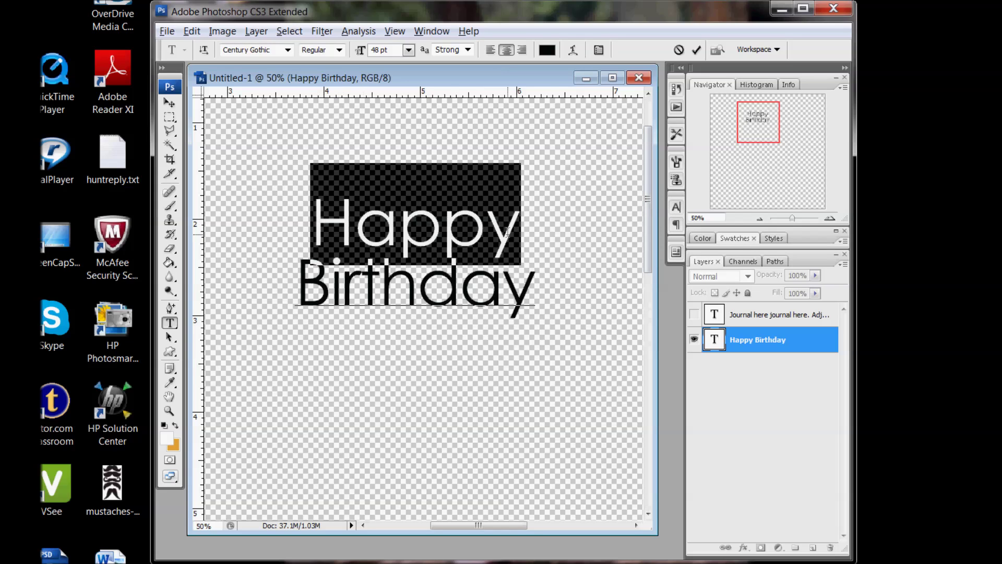
click(677, 207)
click(654, 247)
click(653, 261)
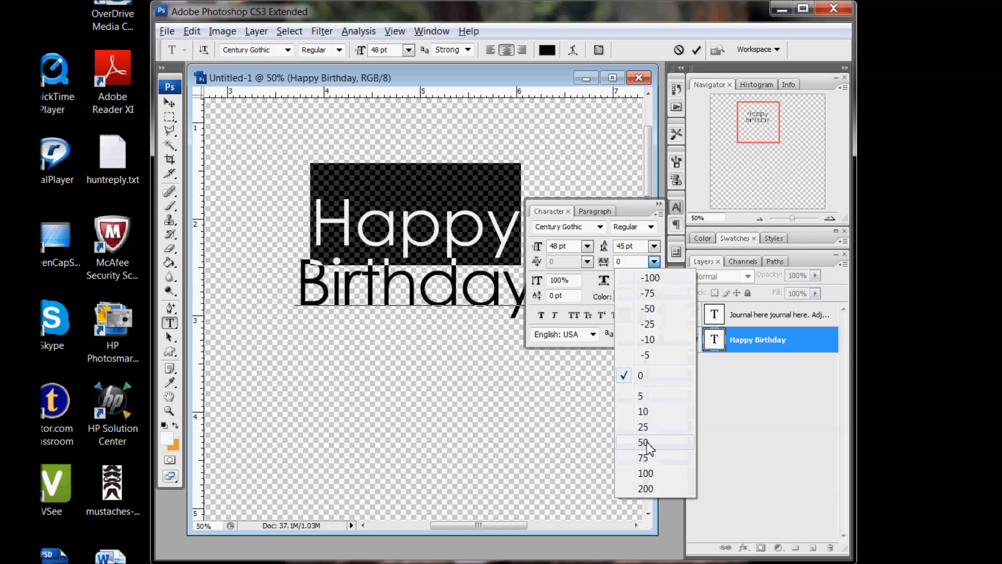
click(644, 442)
click(654, 262)
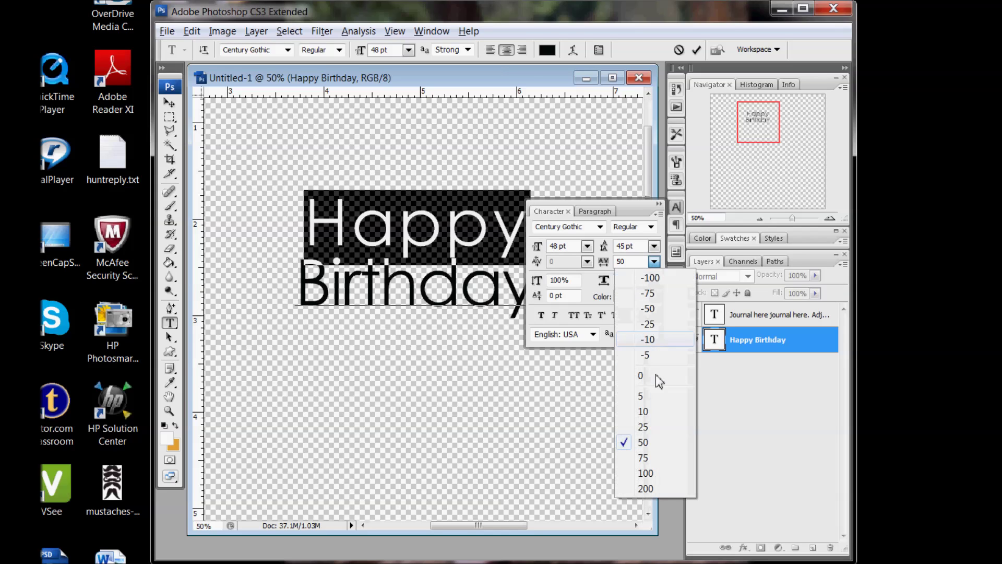
click(651, 470)
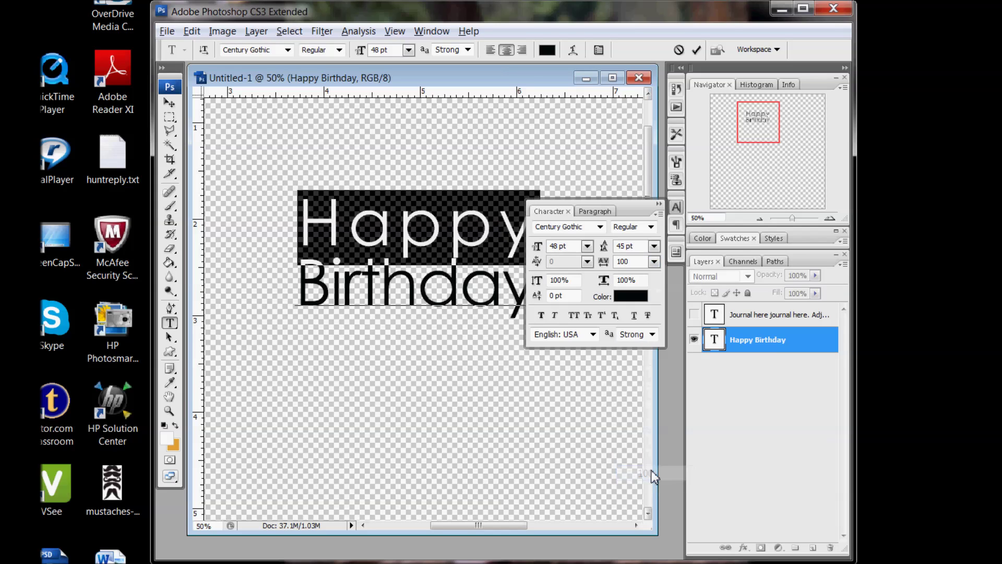
Commit the wider Happy spacing and re-enter the title text
click(658, 205)
click(696, 50)
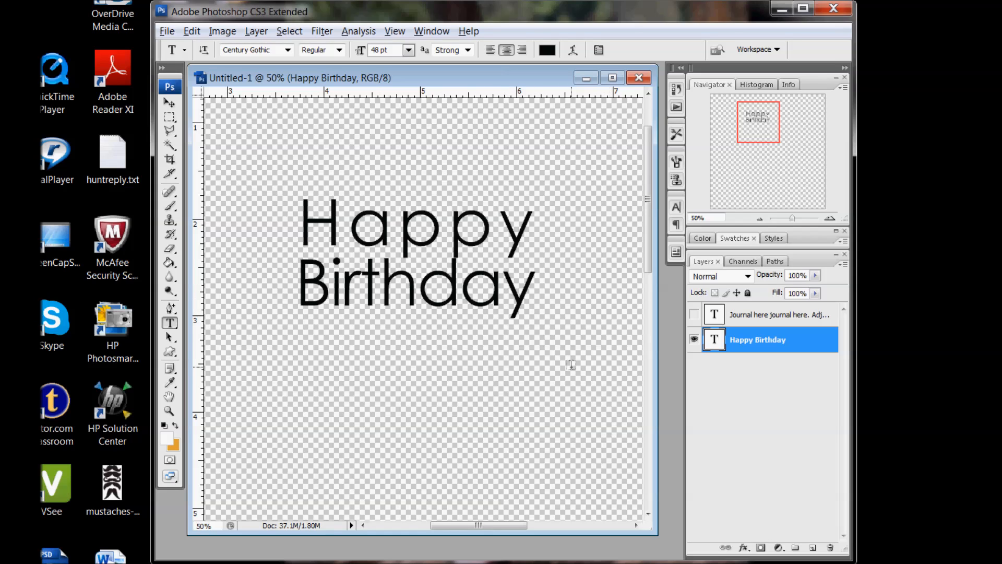
click(532, 225)
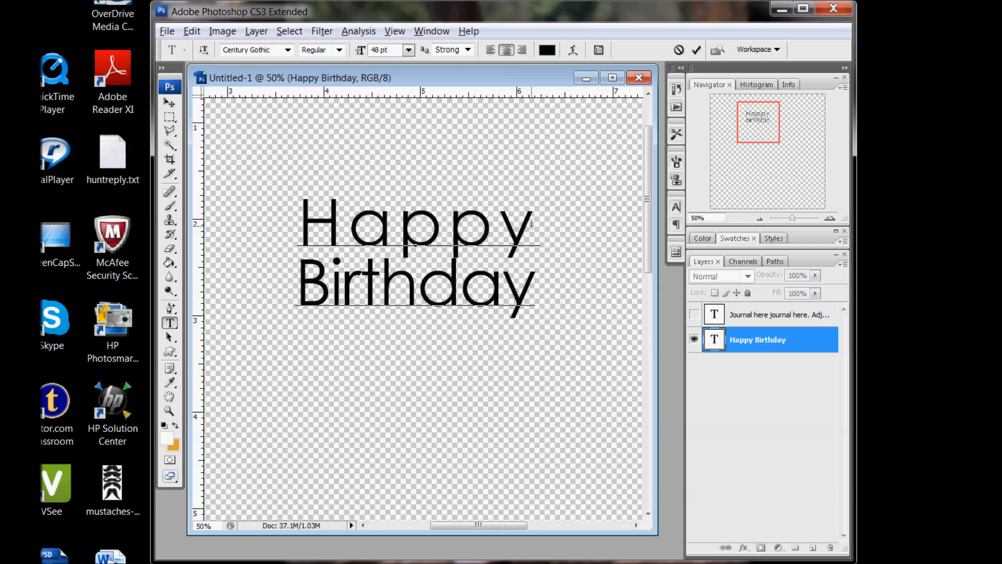
Add a middle line reading 4th and shrink its th to 30 pt
key(Return)
text(4th)
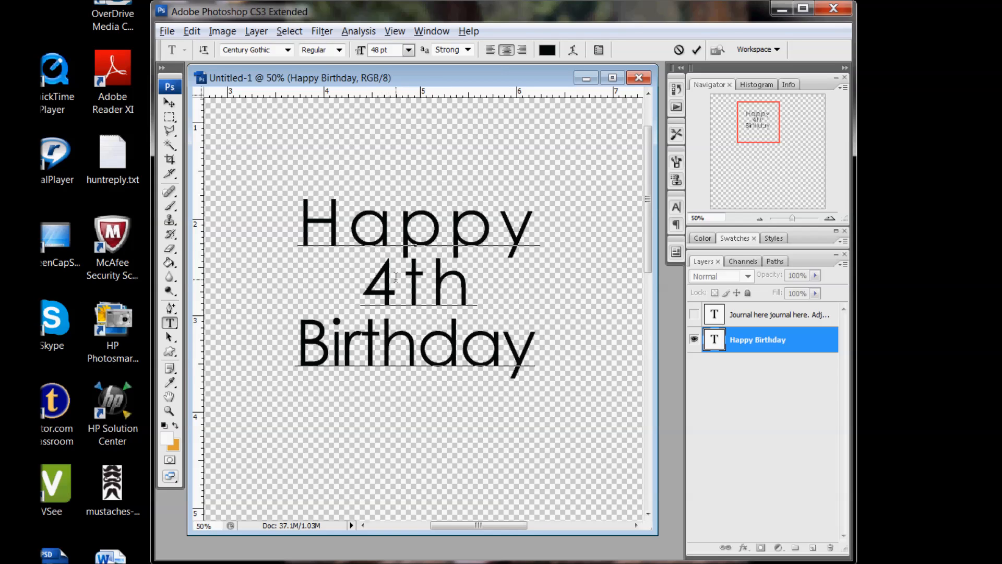
drag(401, 276, 479, 278)
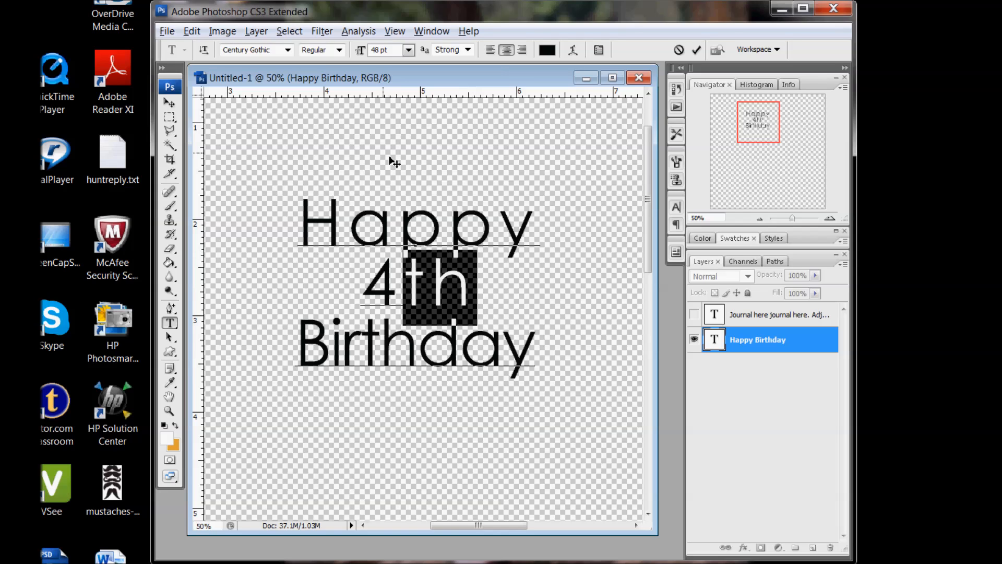
click(408, 50)
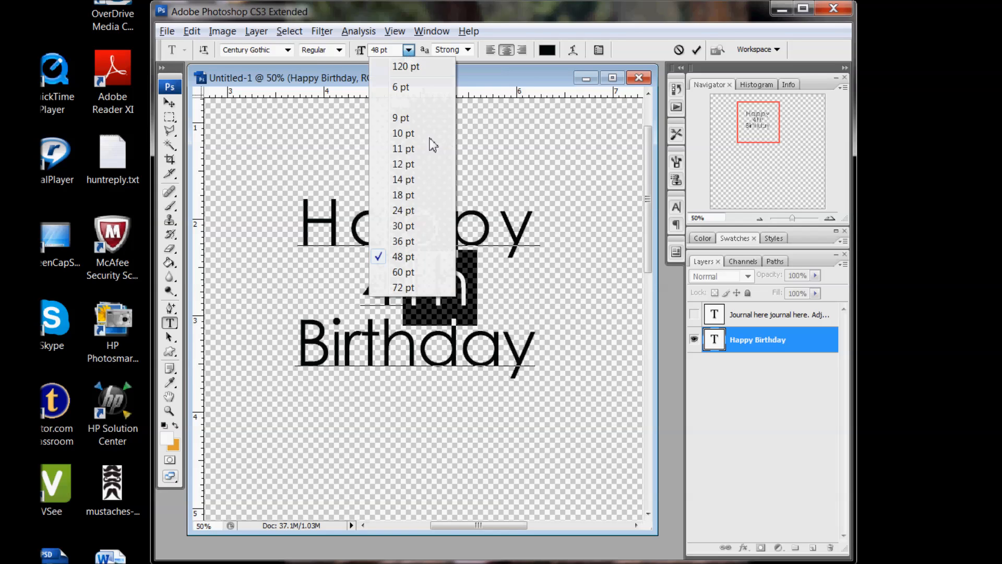
click(404, 225)
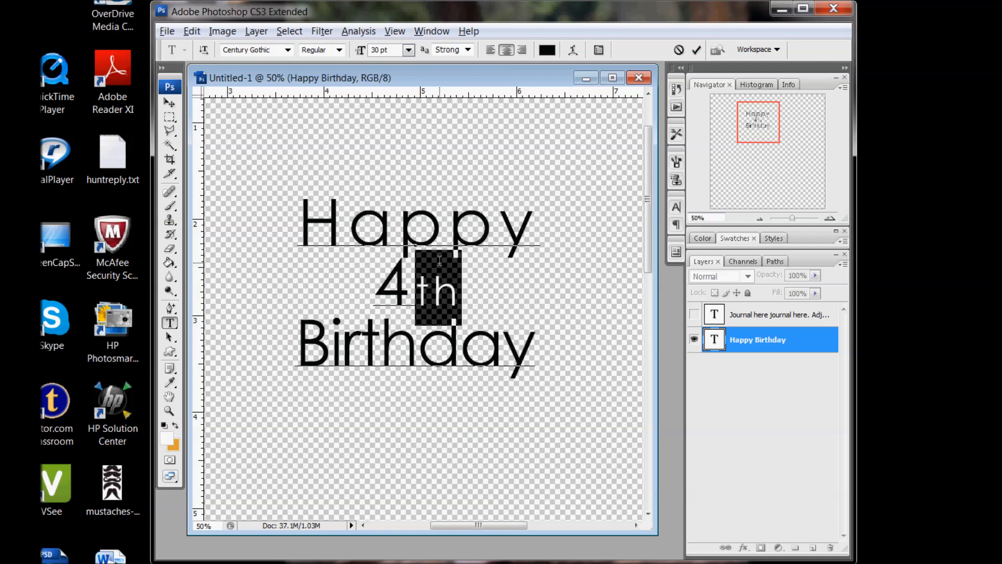
drag(381, 282, 487, 288)
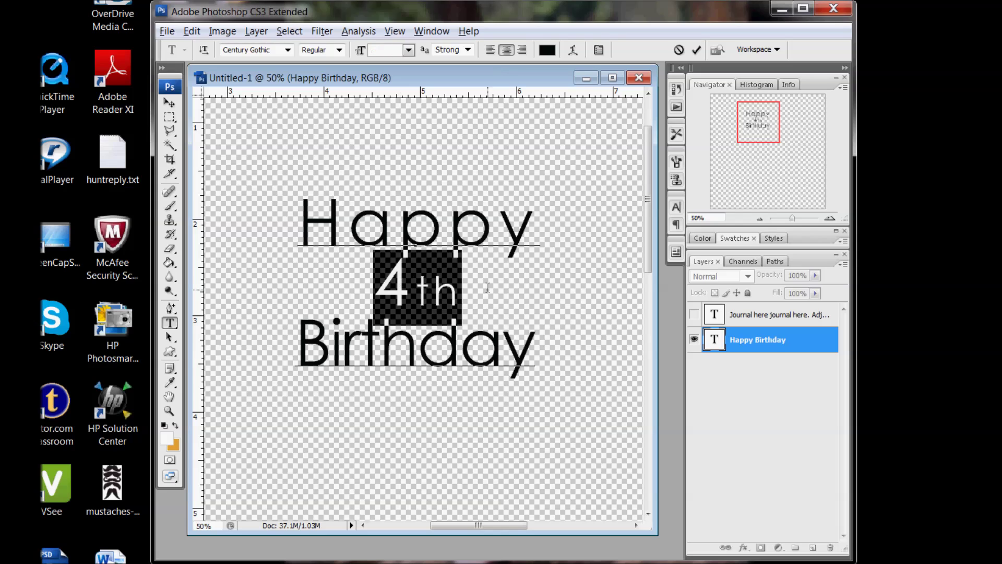
Set 4th's tracking to 0 and raise th with a 15 pt baseline shift
click(677, 206)
click(654, 262)
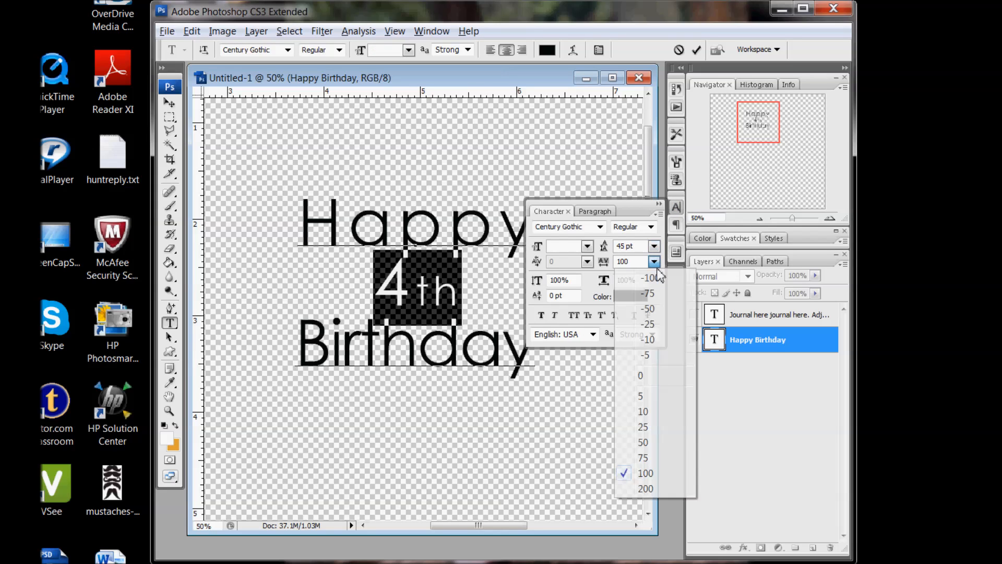
click(644, 383)
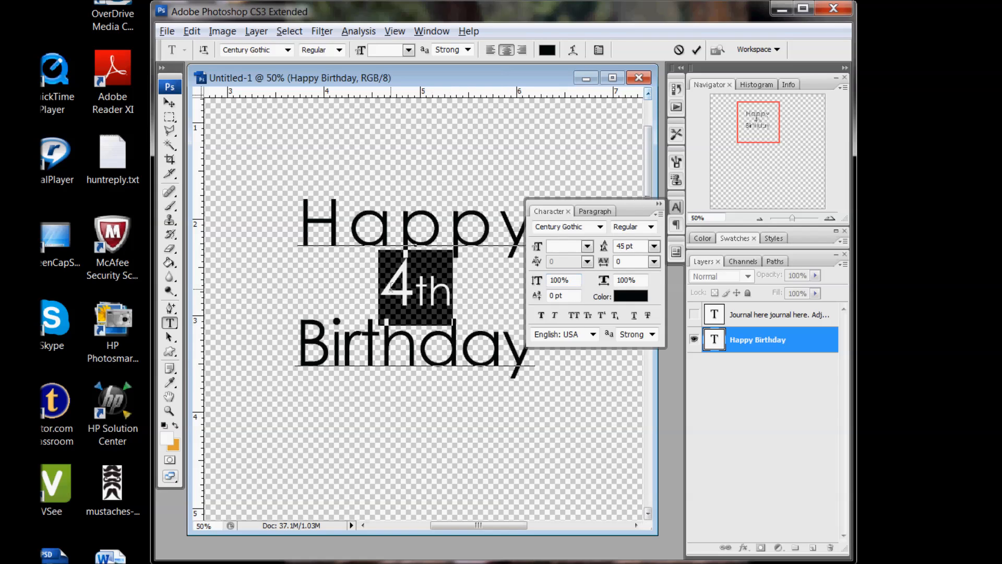
click(416, 287)
drag(419, 286, 461, 291)
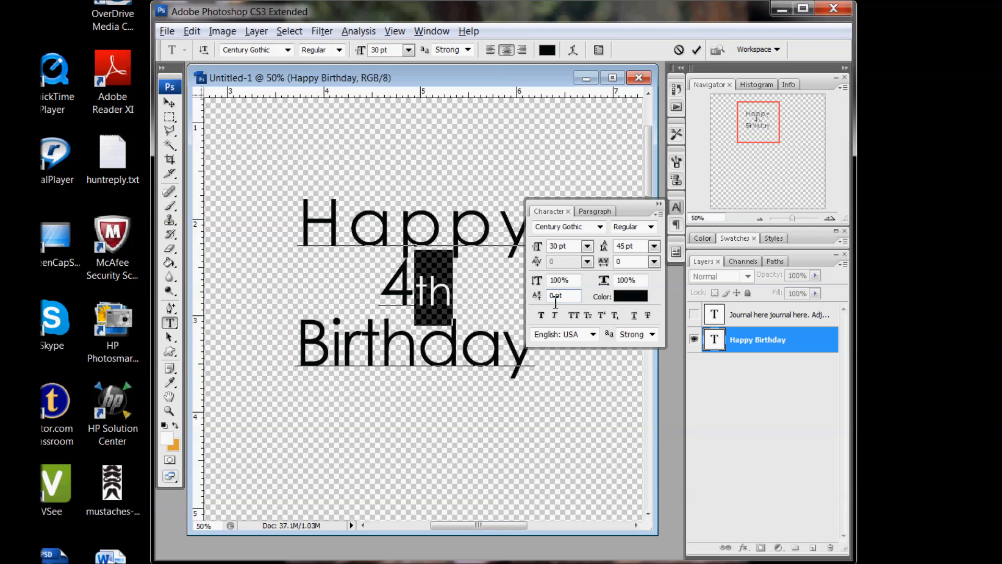
text(20)
key(Return)
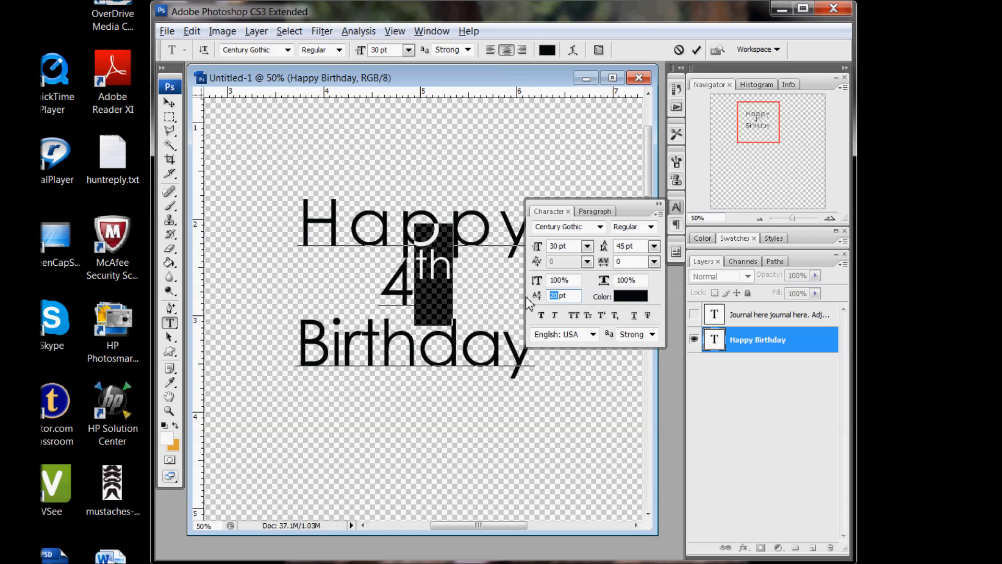
text(15)
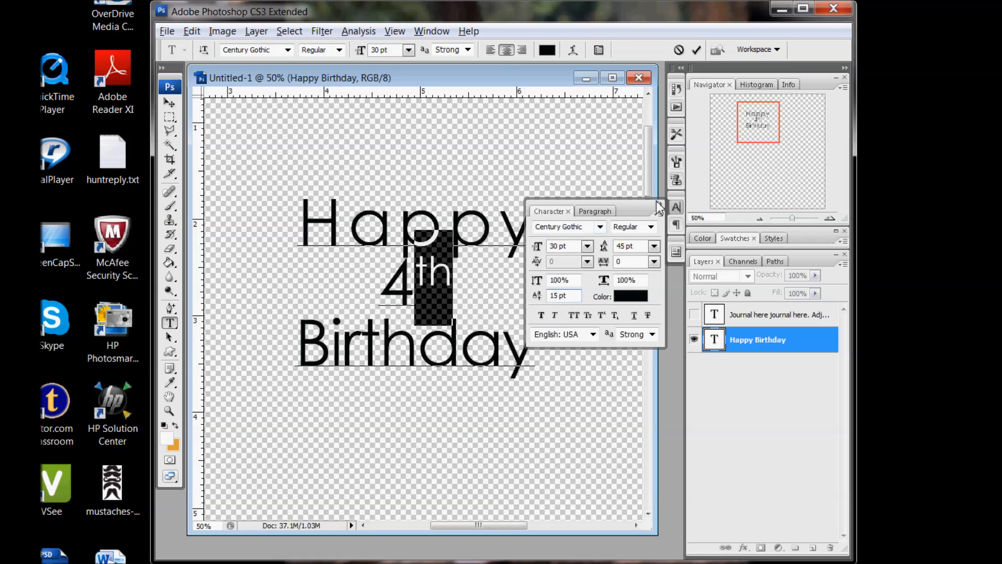
Commit the Happy 4th Birthday text edits
click(659, 205)
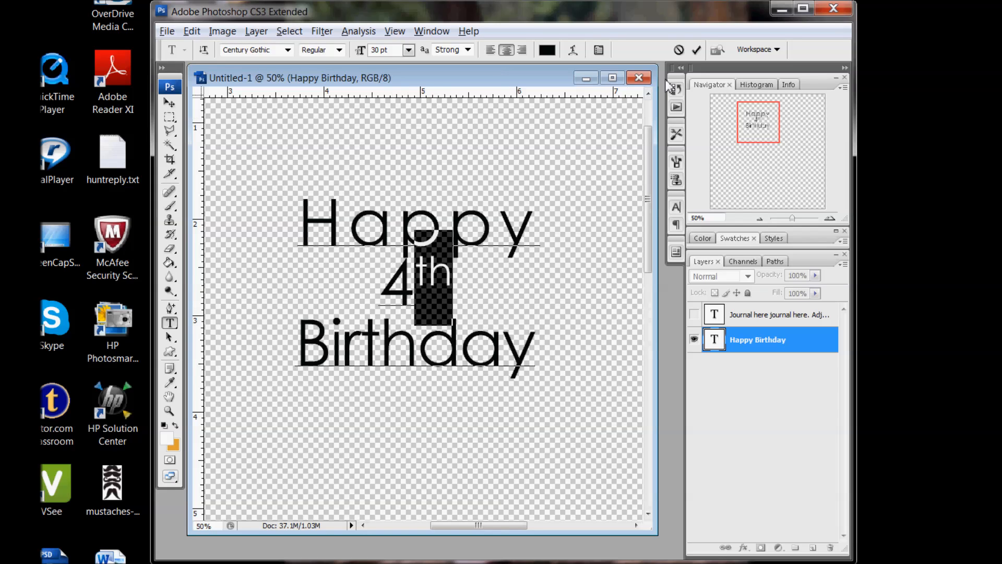
click(695, 50)
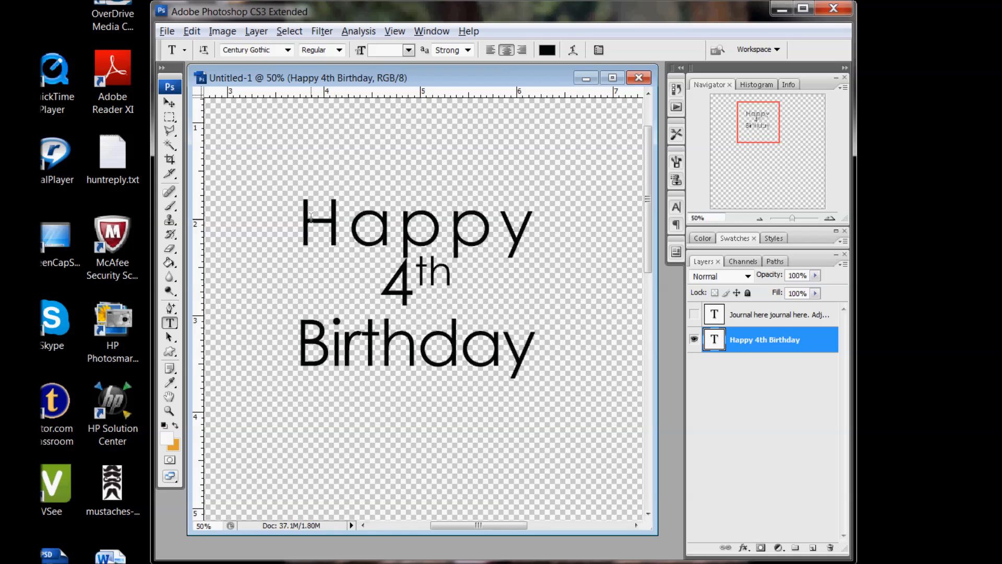
drag(309, 215, 554, 361)
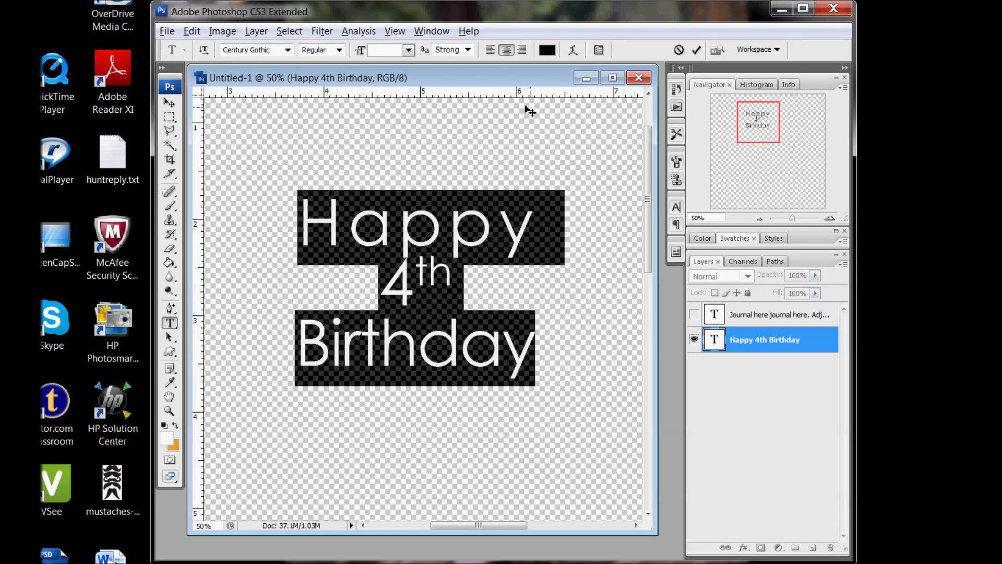
click(574, 52)
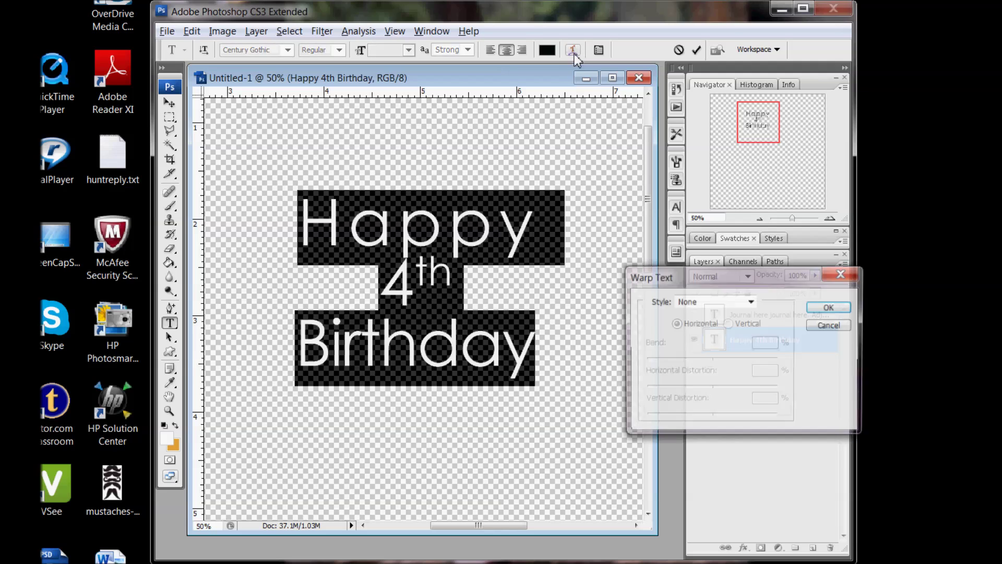
click(699, 304)
click(695, 334)
drag(729, 276, 700, 257)
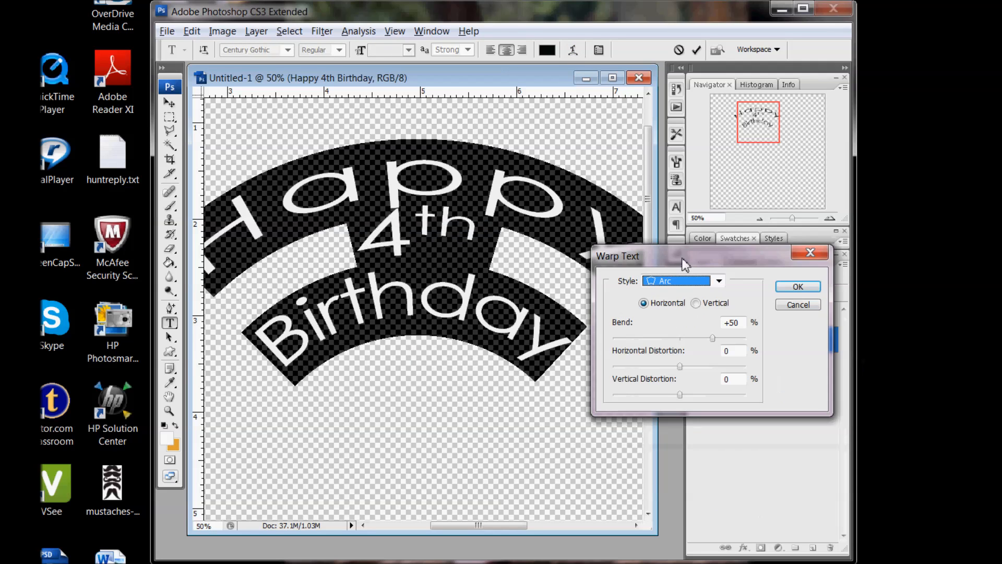
drag(711, 338, 690, 338)
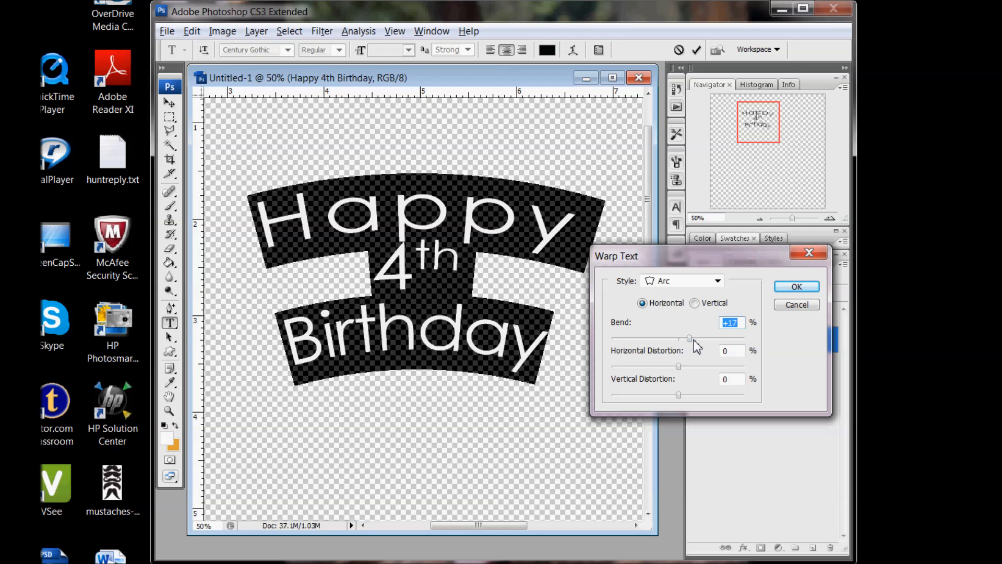
mouse_move(689, 339)
mouse_down()
mouse_move(663, 338)
mouse_move(689, 345)
mouse_up()
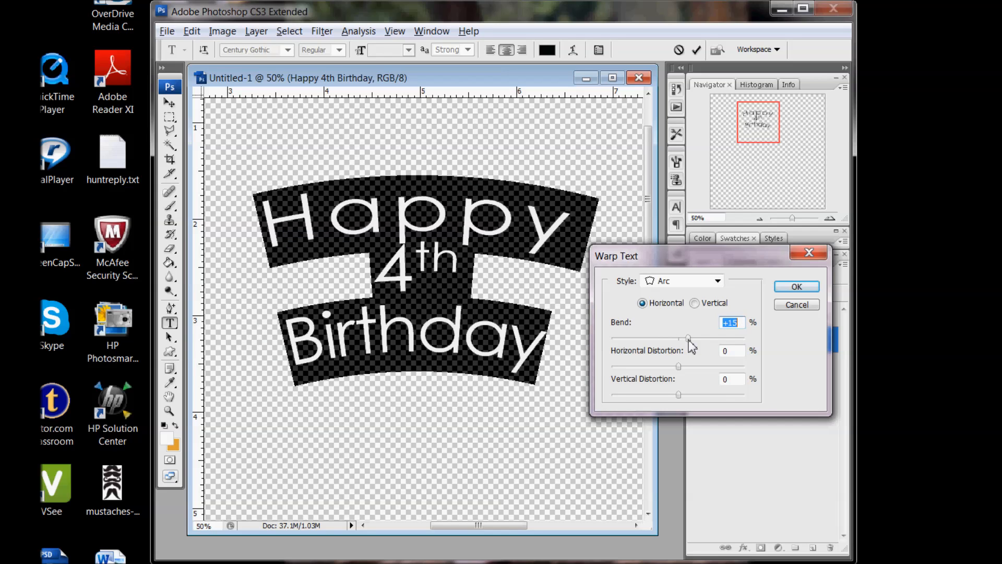
click(689, 280)
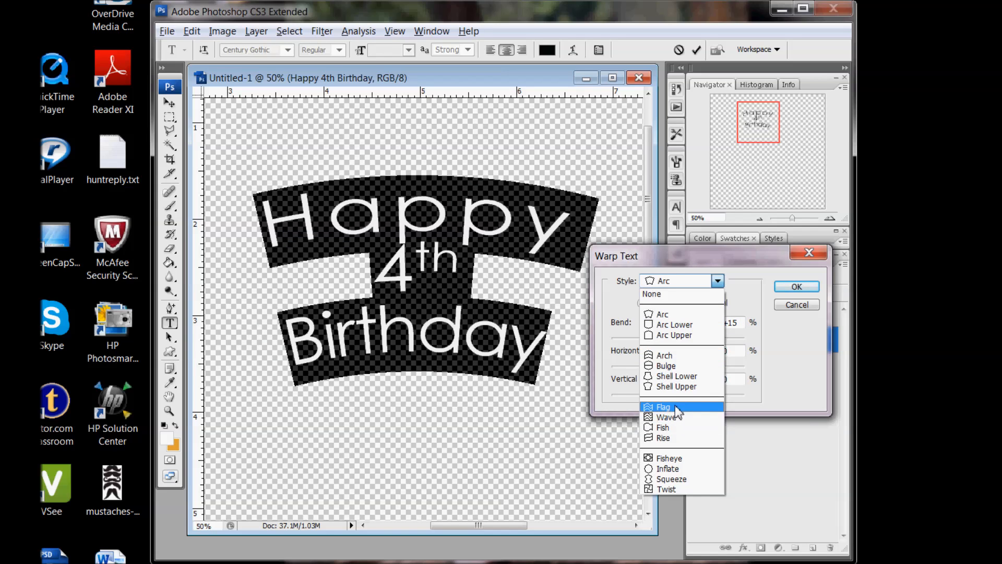
click(664, 407)
click(716, 281)
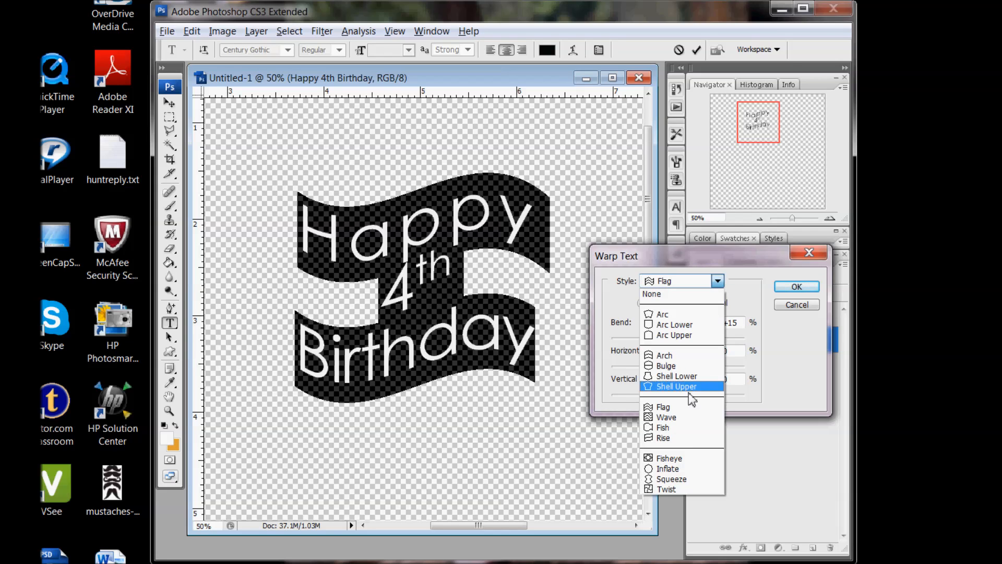
click(692, 458)
drag(689, 339, 706, 339)
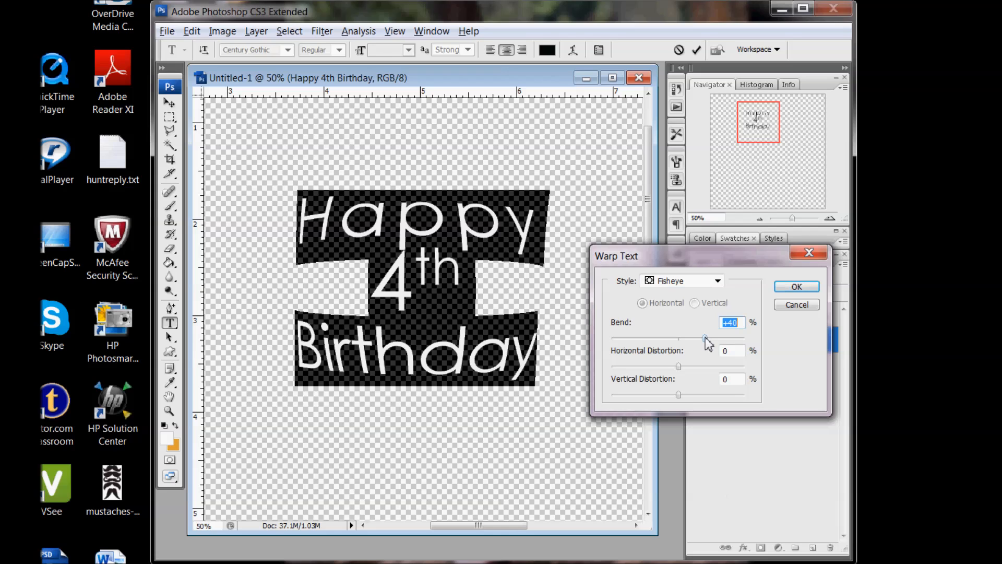
click(793, 305)
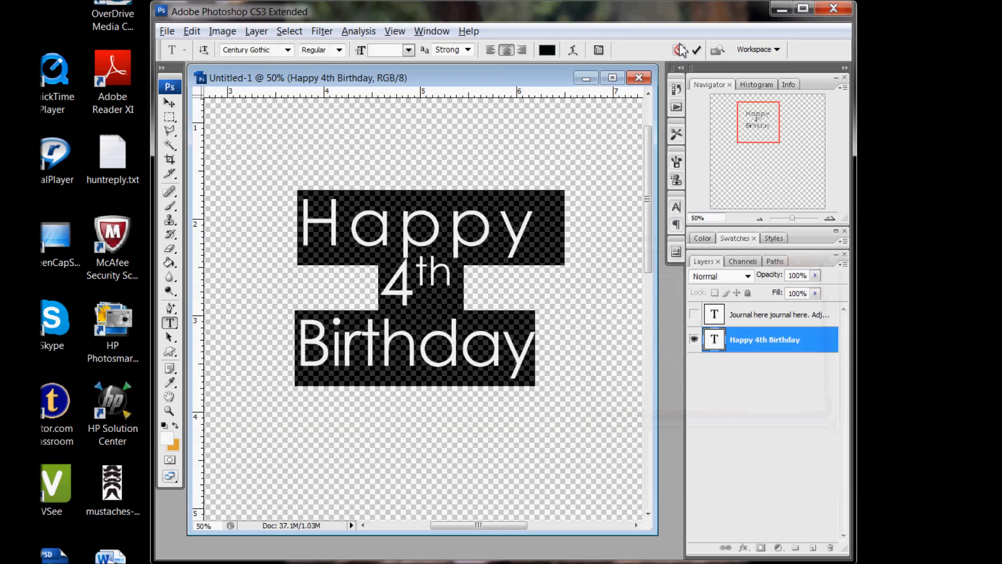
click(697, 50)
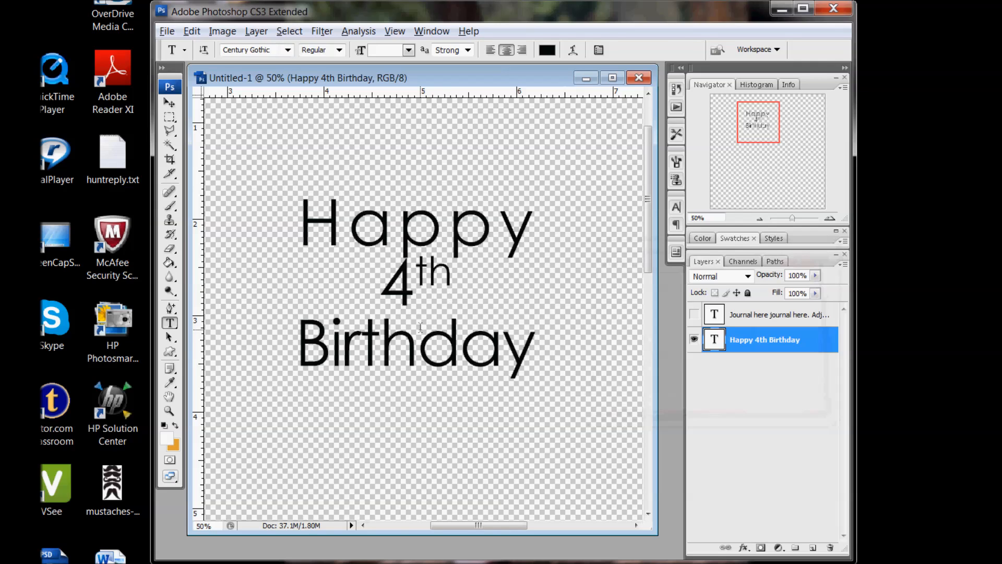
click(169, 103)
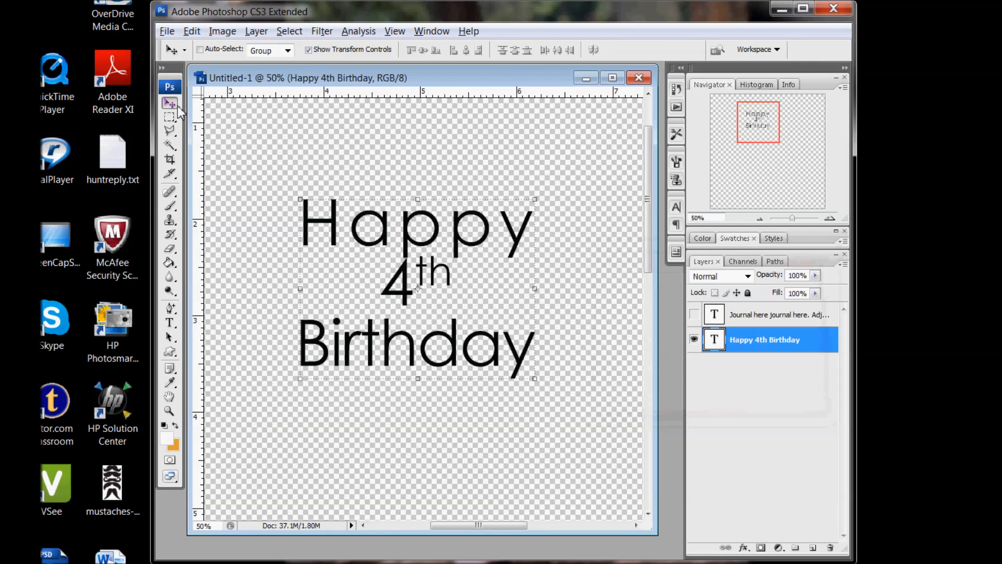
click(301, 196)
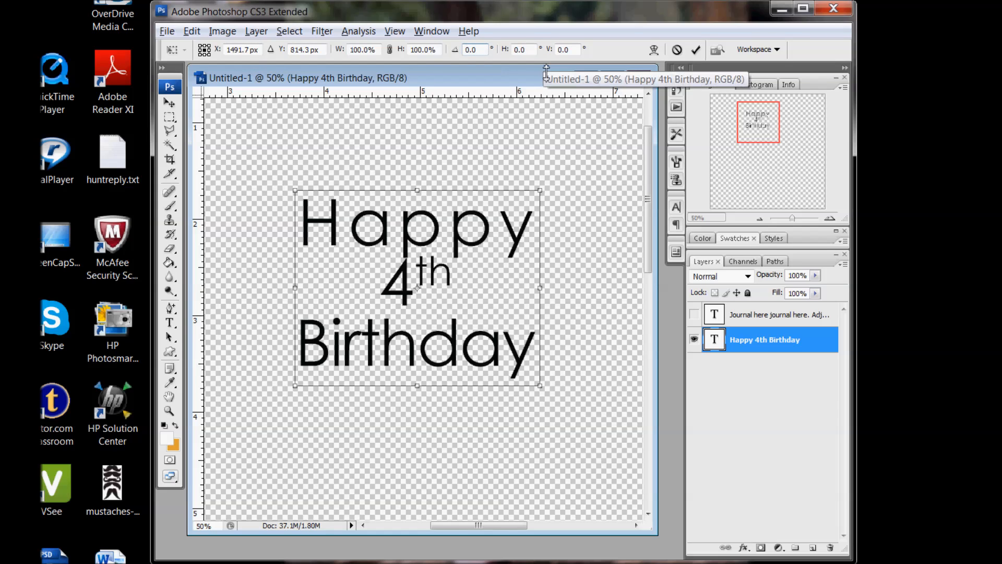
text(-90)
key(Return)
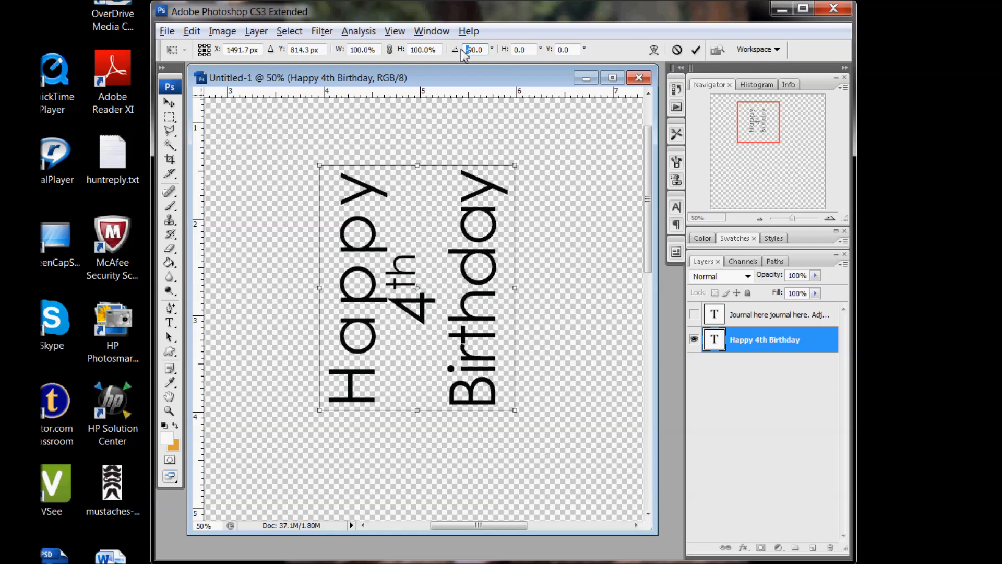
key(Return)
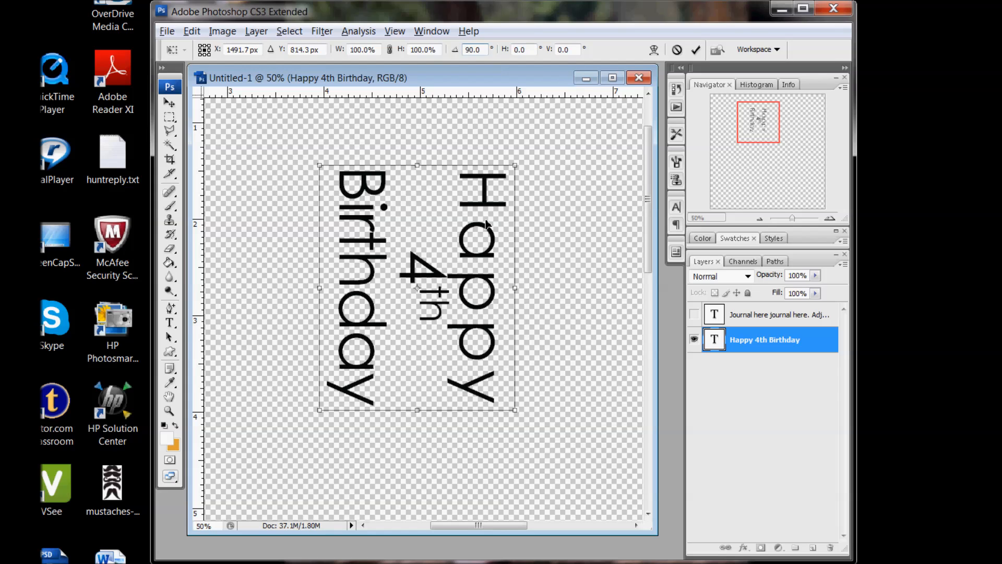
click(677, 49)
Nudge the title up-right and start vertical text near the upper left
drag(345, 230, 421, 206)
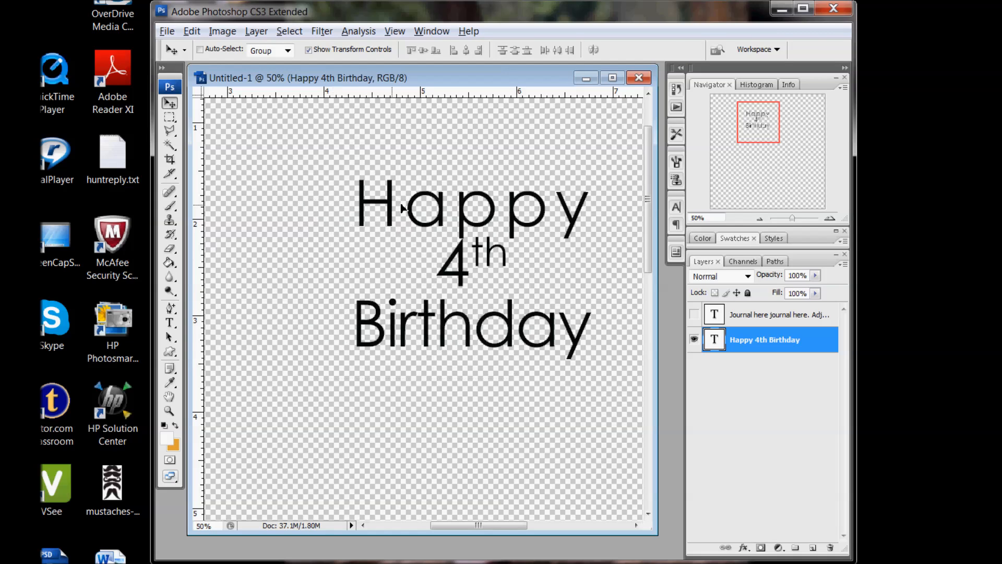
click(170, 323)
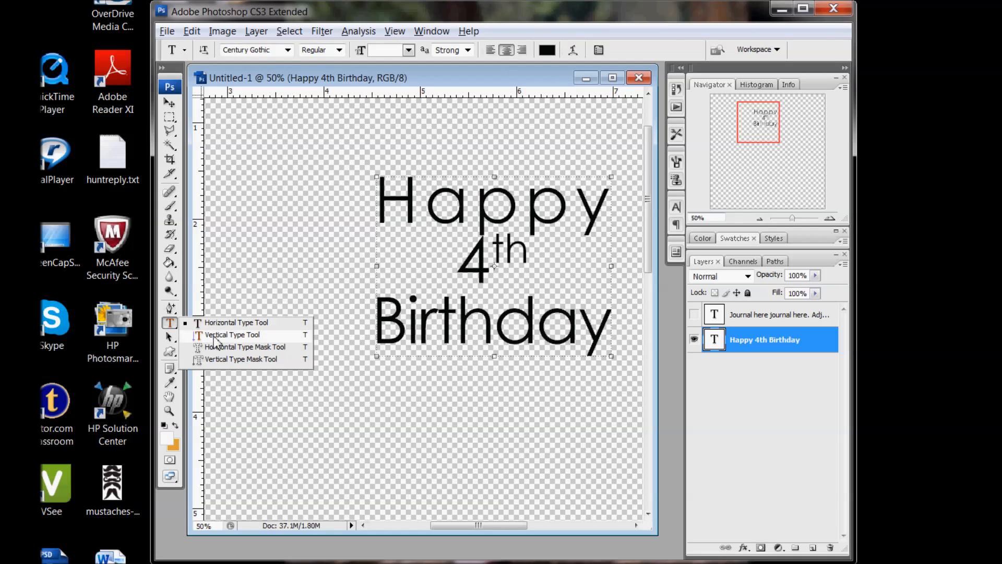
click(227, 336)
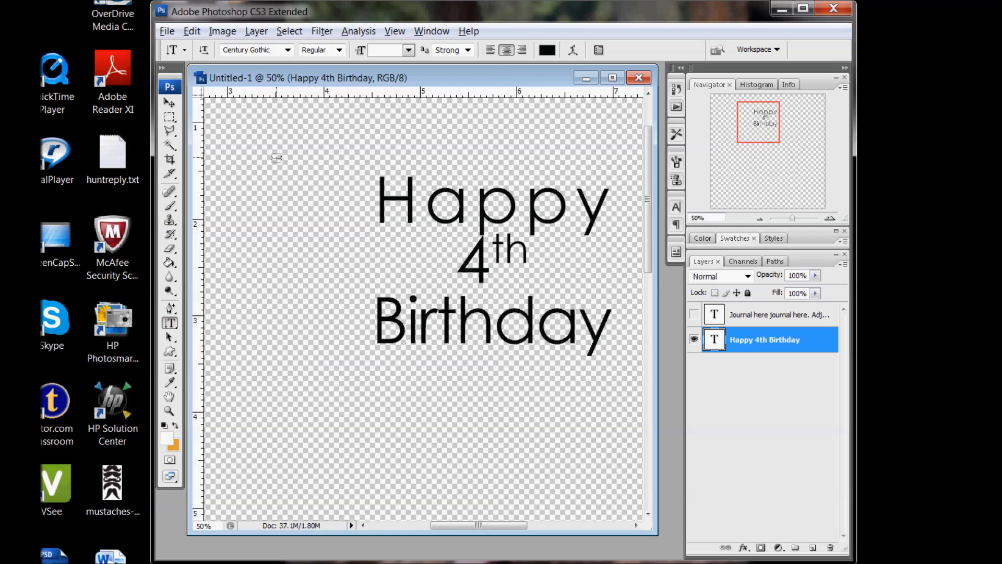
click(278, 140)
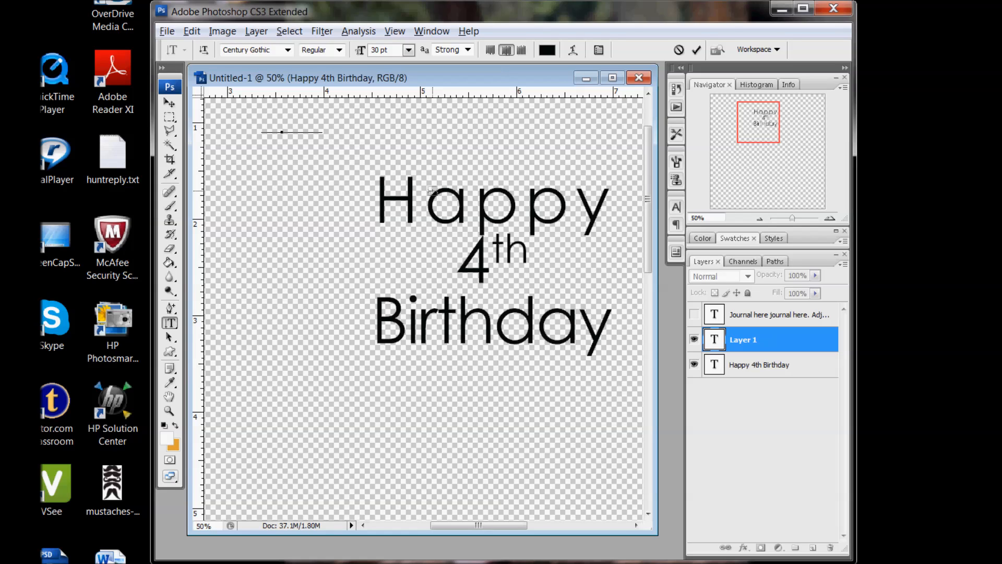
text(L)
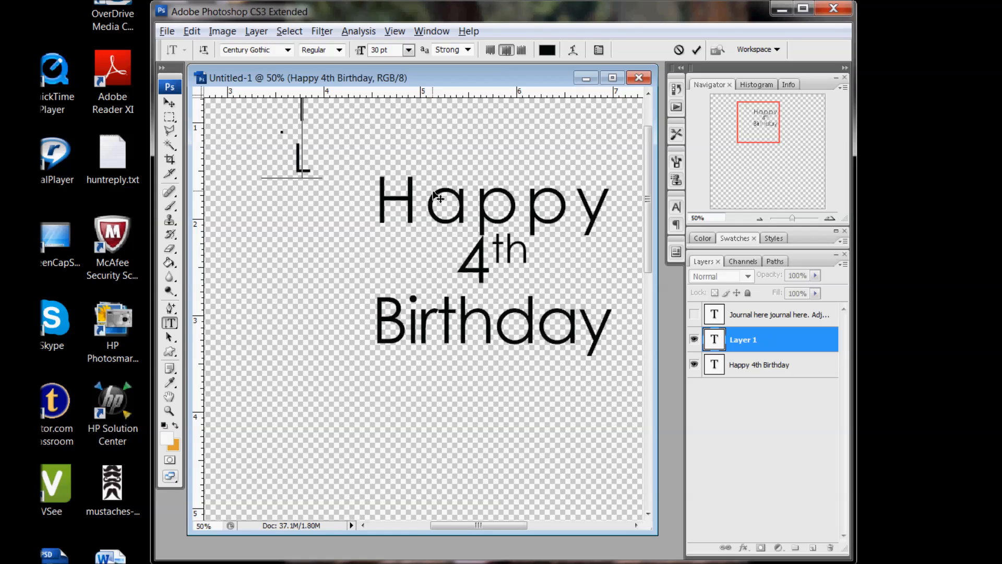
text(ove you)
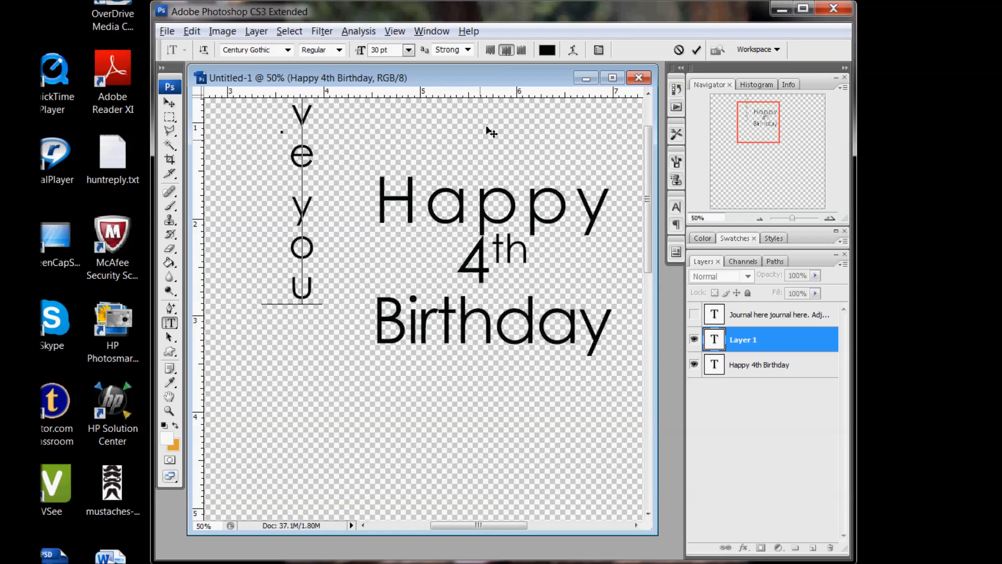
Move the vertical 'I Love you' text down, commit it and hide its layer
drag(430, 250, 423, 413)
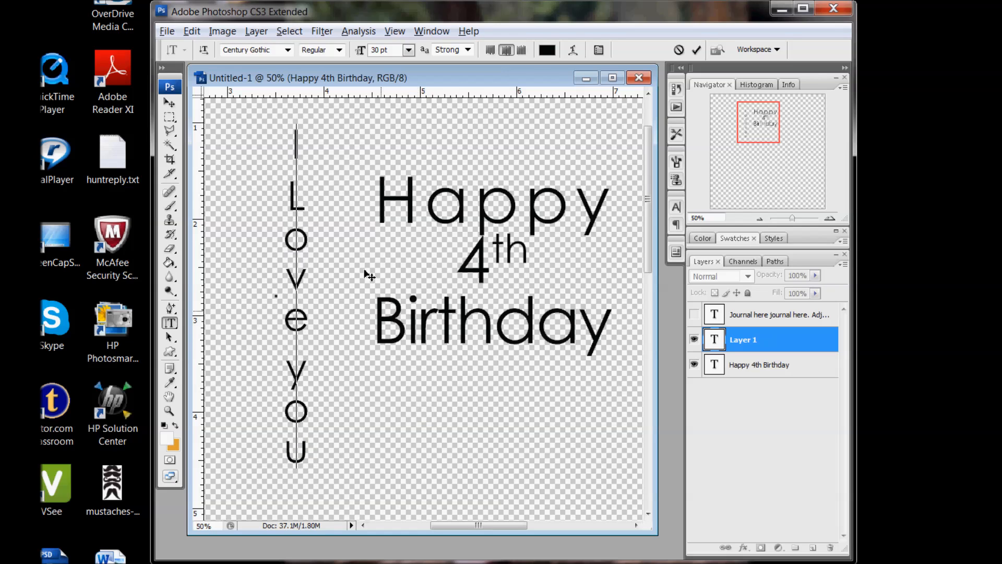
click(696, 50)
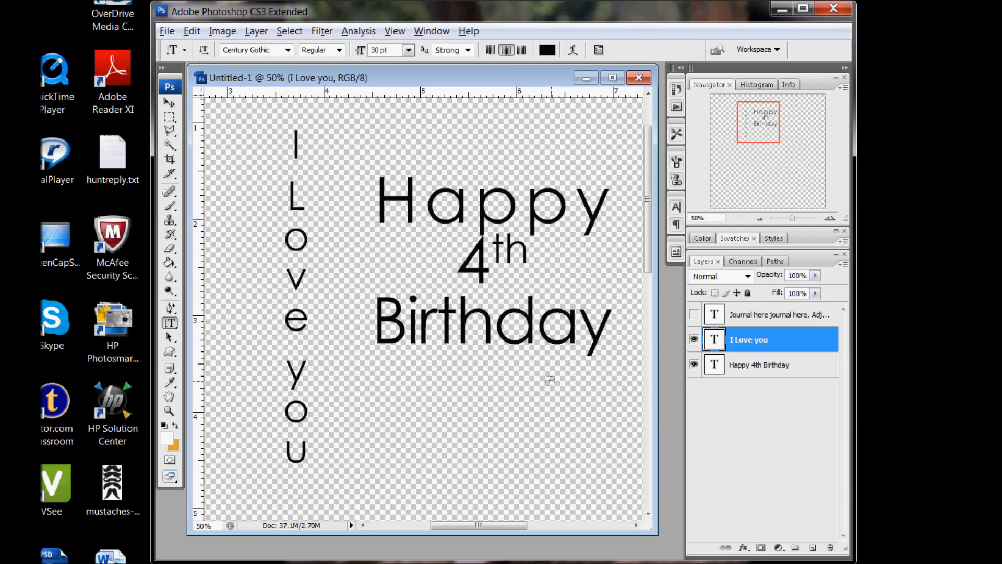
click(693, 363)
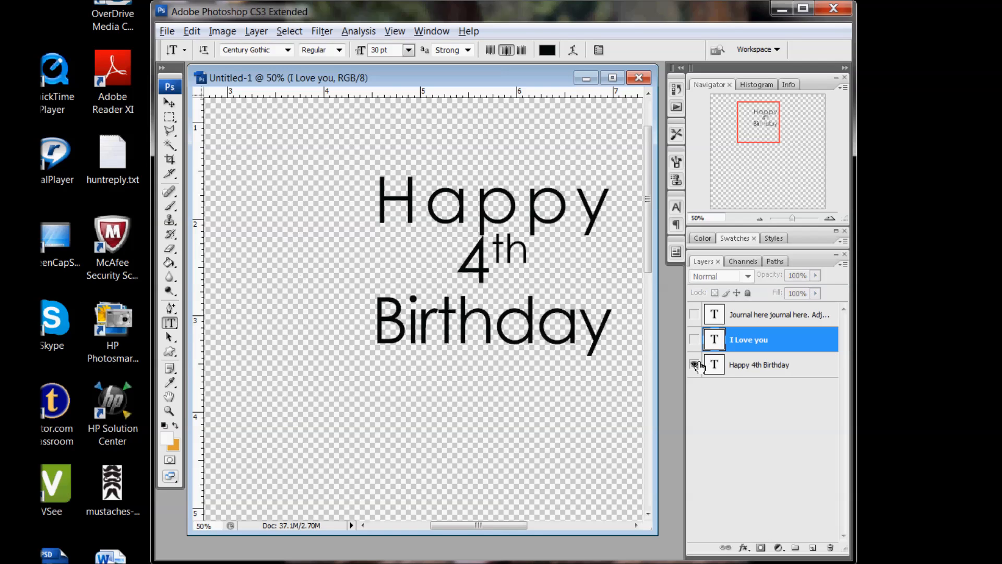
Hide the title and draw a large horizontal paragraph box set to 14 pt
click(694, 364)
click(174, 325)
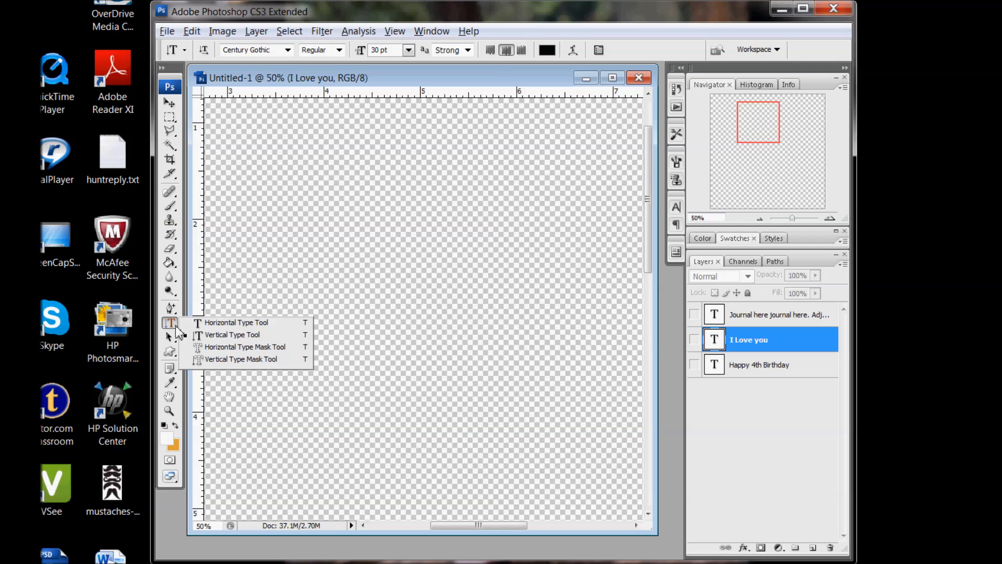
click(236, 319)
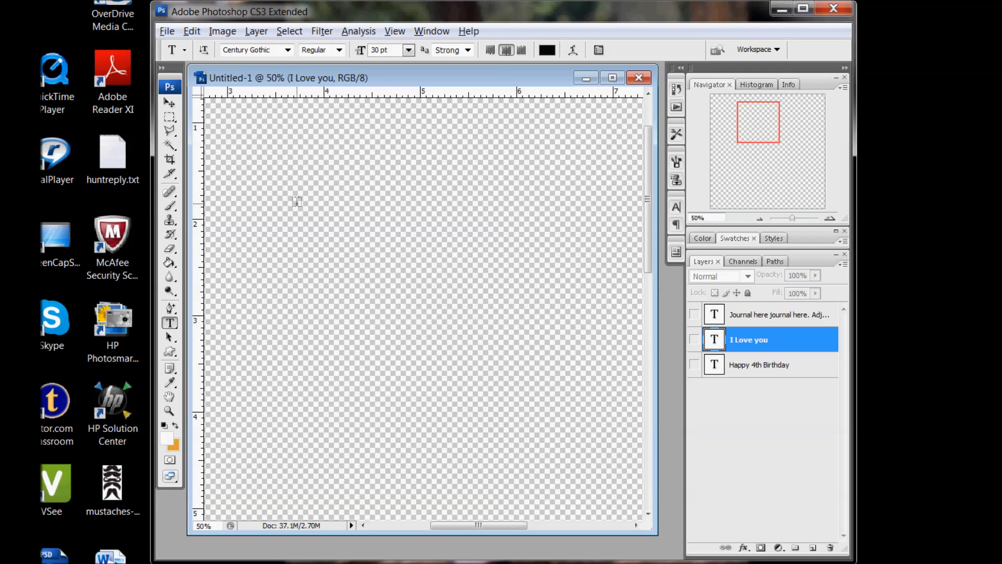
mouse_move(280, 147)
mouse_down()
mouse_move(517, 455)
mouse_move(574, 486)
mouse_up()
drag(575, 487, 576, 487)
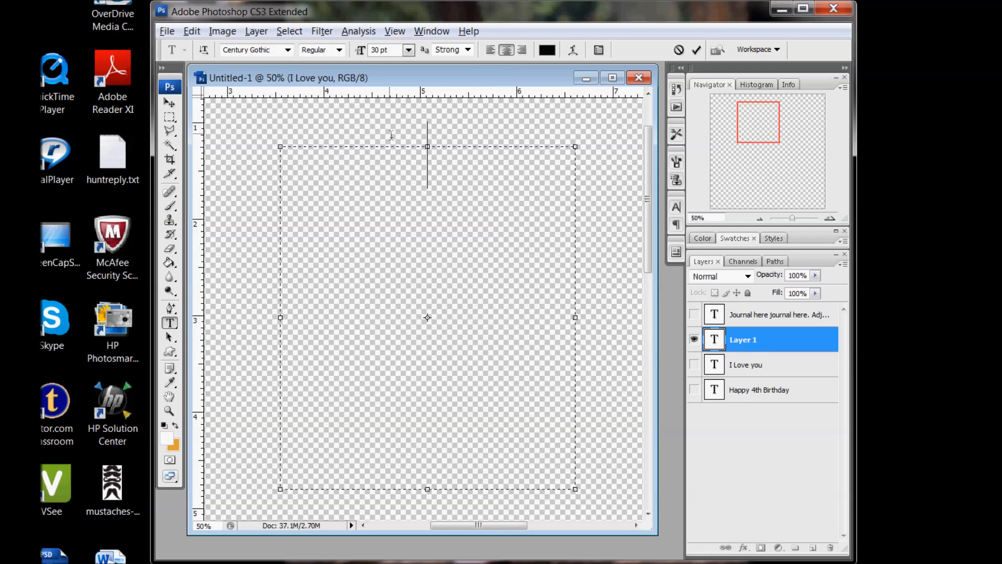
click(409, 49)
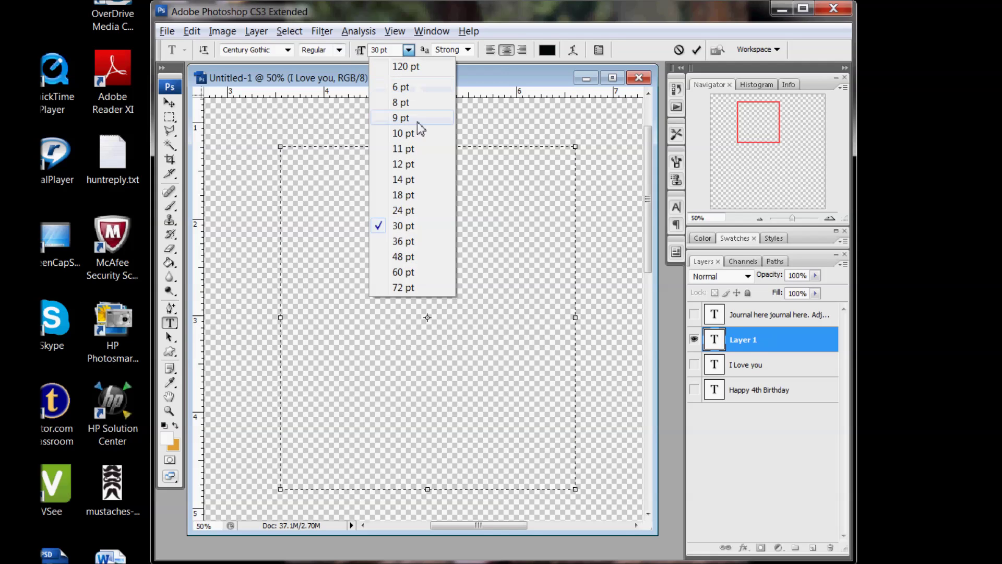
click(422, 179)
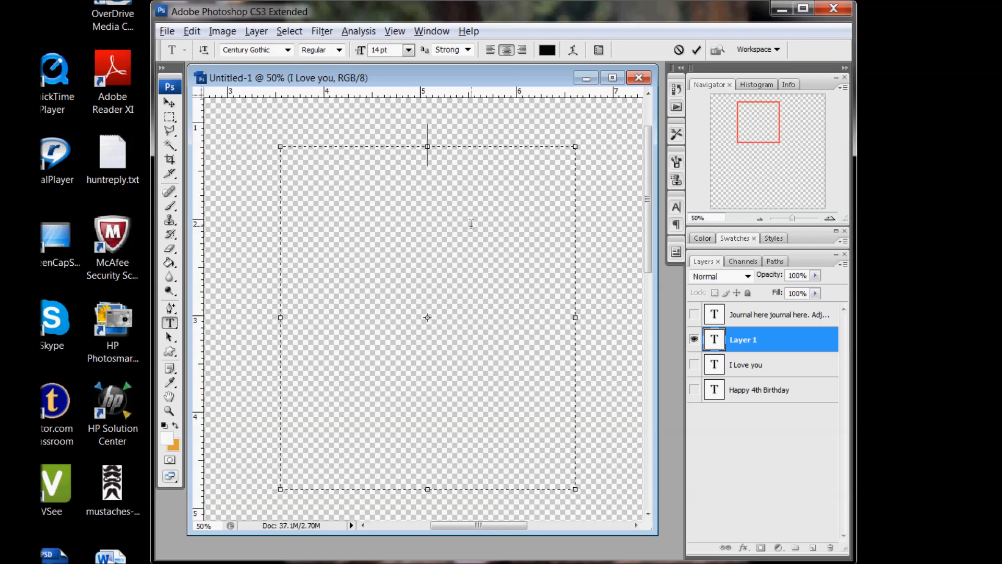
text(WE jou)
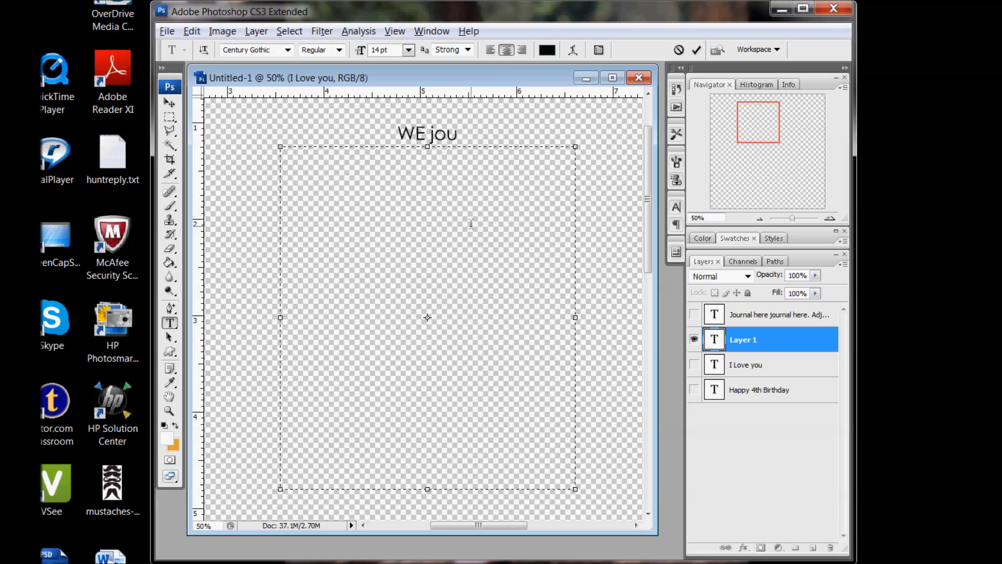
Type the journaling lines beginning 'We journal here in the text box' and select them
key(BackSpace)
key(BackSpace)
key(BackSpace)
key(BackSpace)
key(BackSpace)
text(We)
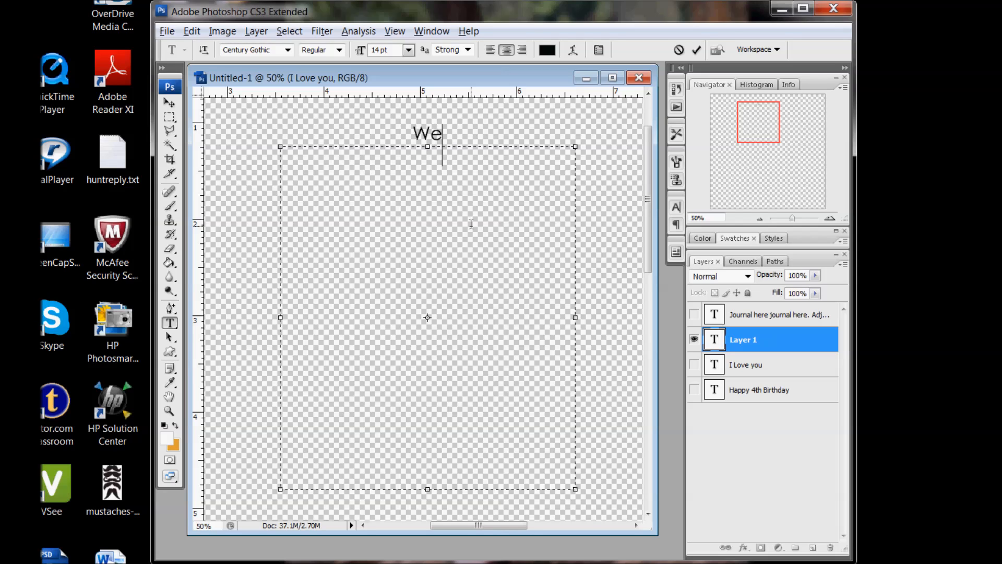
text( joiurnl)
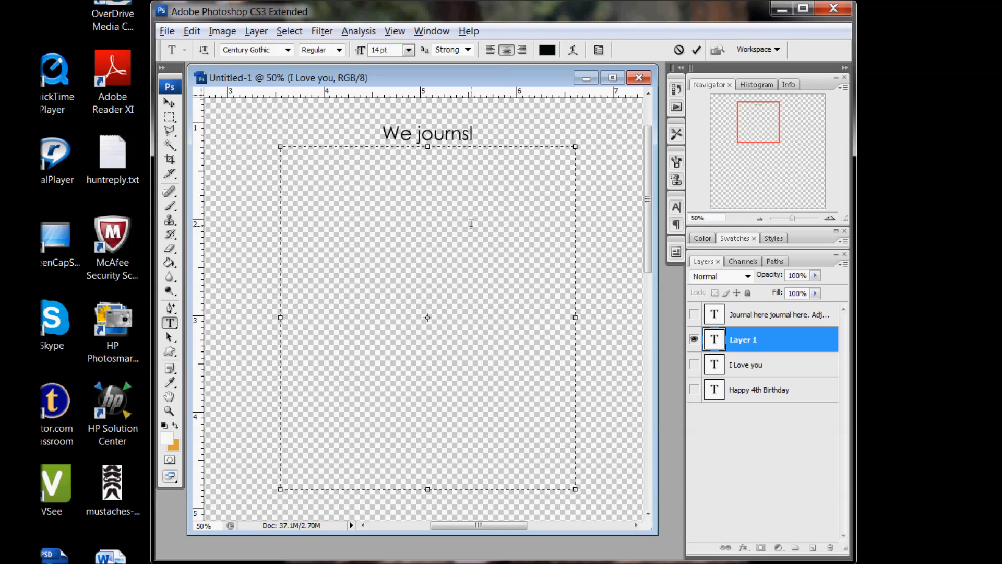
key(BackSpace)
text(al here in the text box,)
key(Return)
text(a)
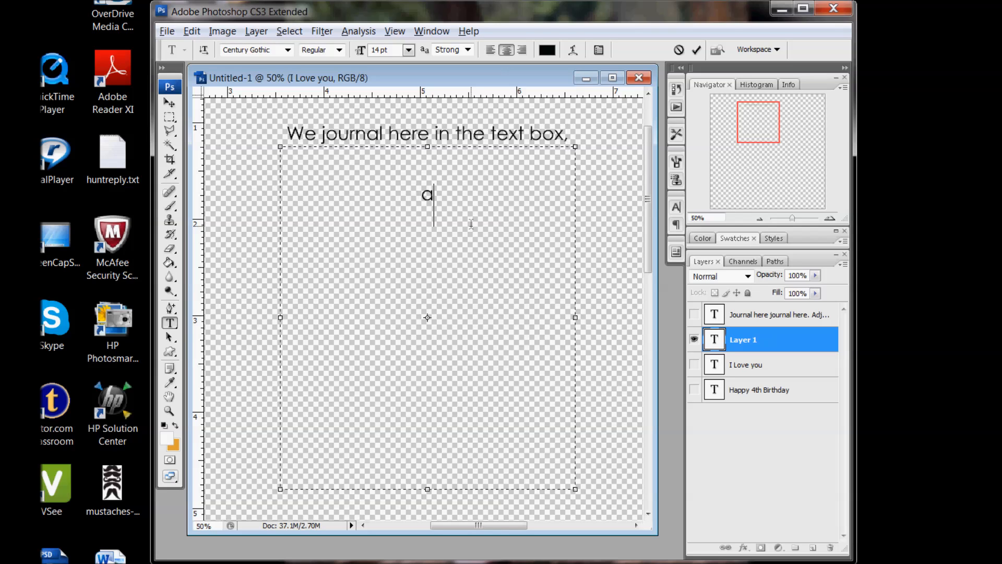
text(nd then )
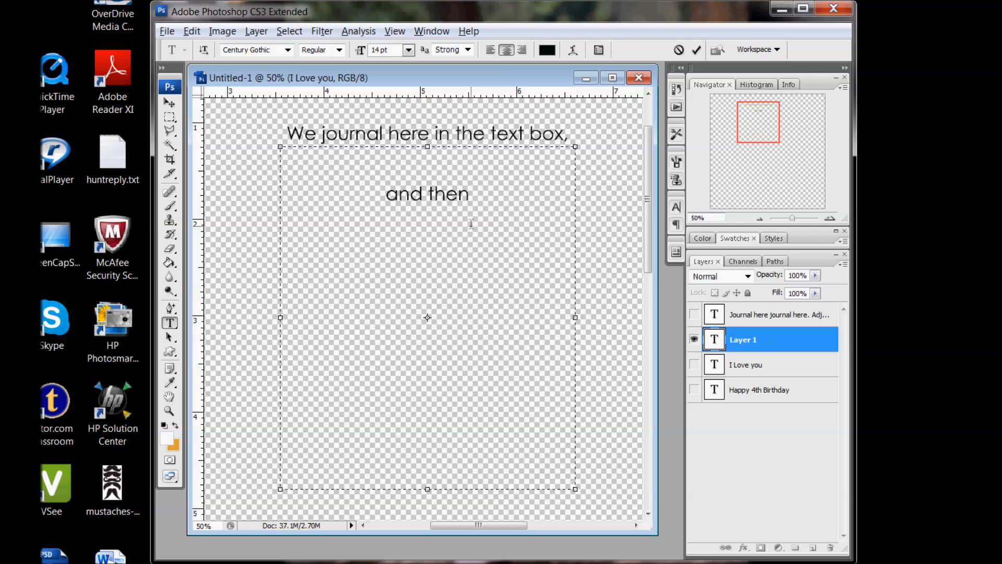
text(we can easi)
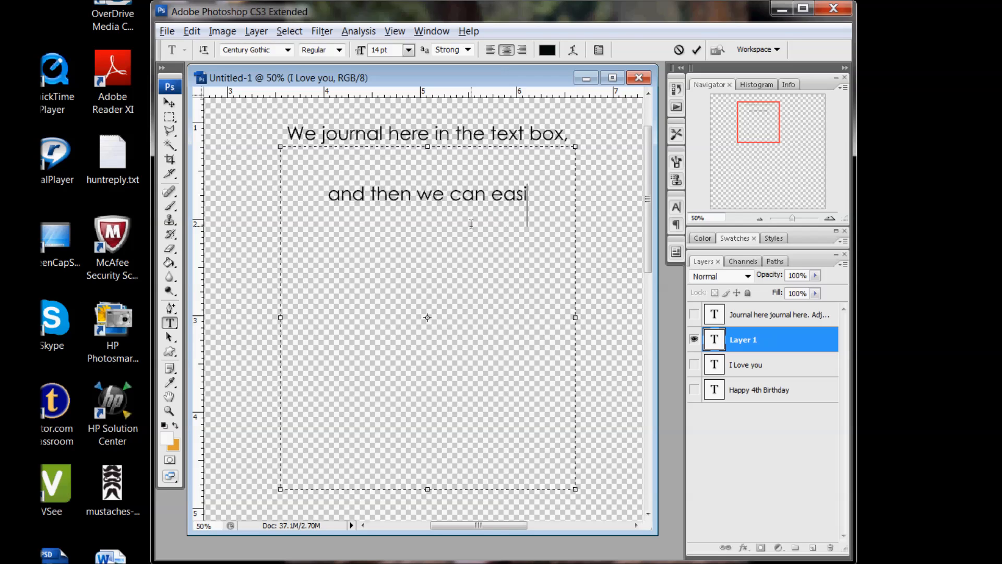
text(ly adj)
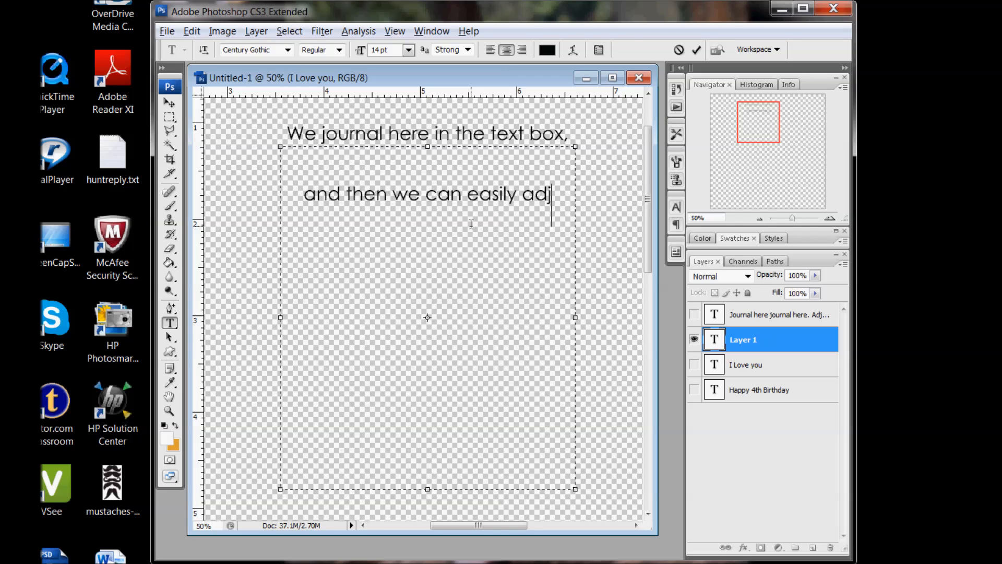
text(ust)
key(Return)
text(things,)
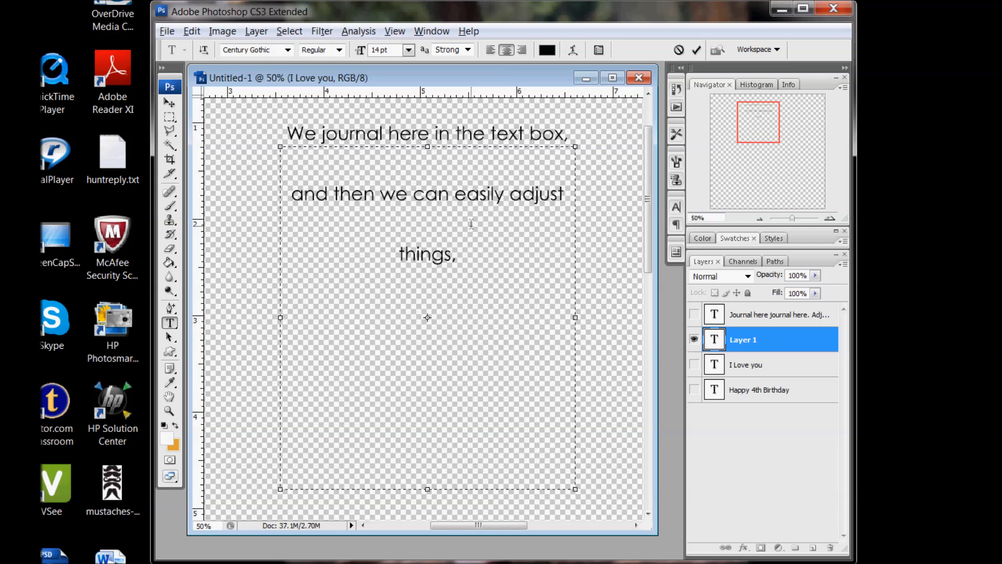
drag(487, 205, 287, 131)
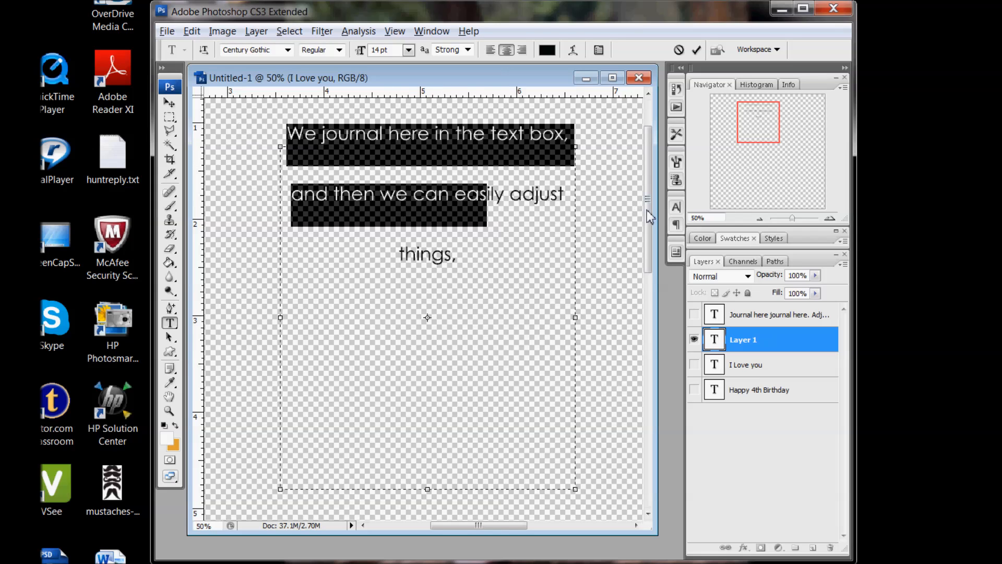
Reset the selected lines' leading to Auto in the Character panel
click(676, 208)
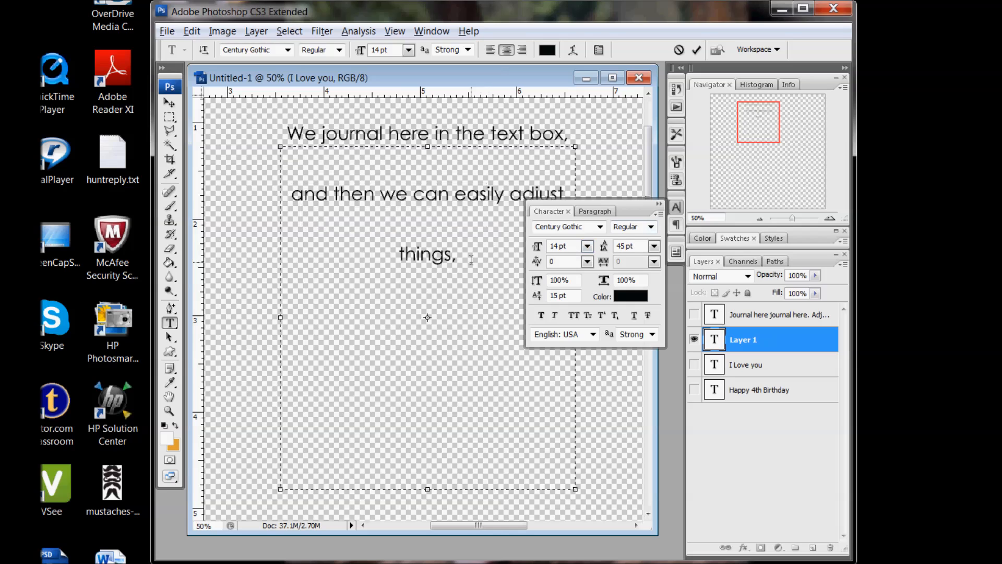
click(561, 295)
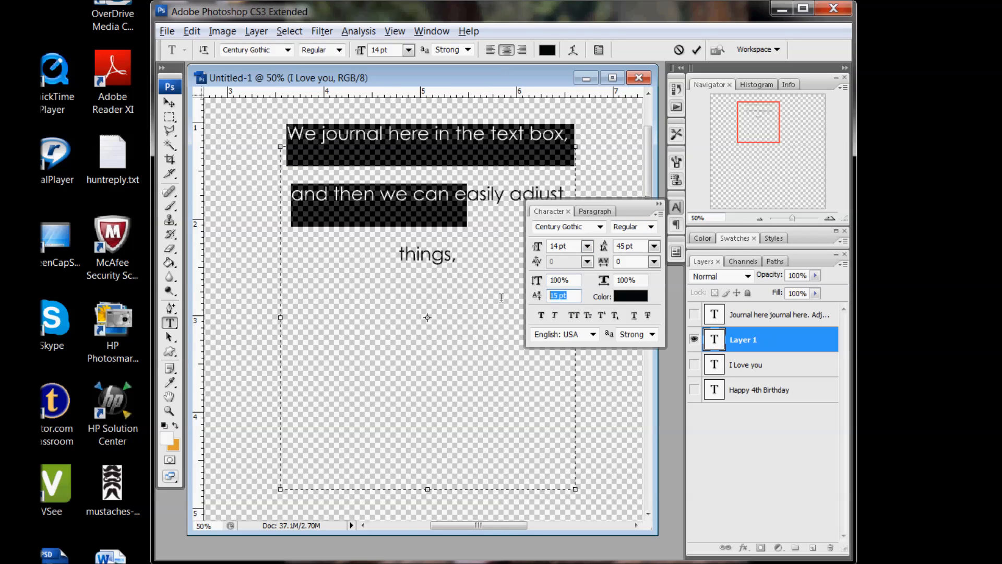
text(0)
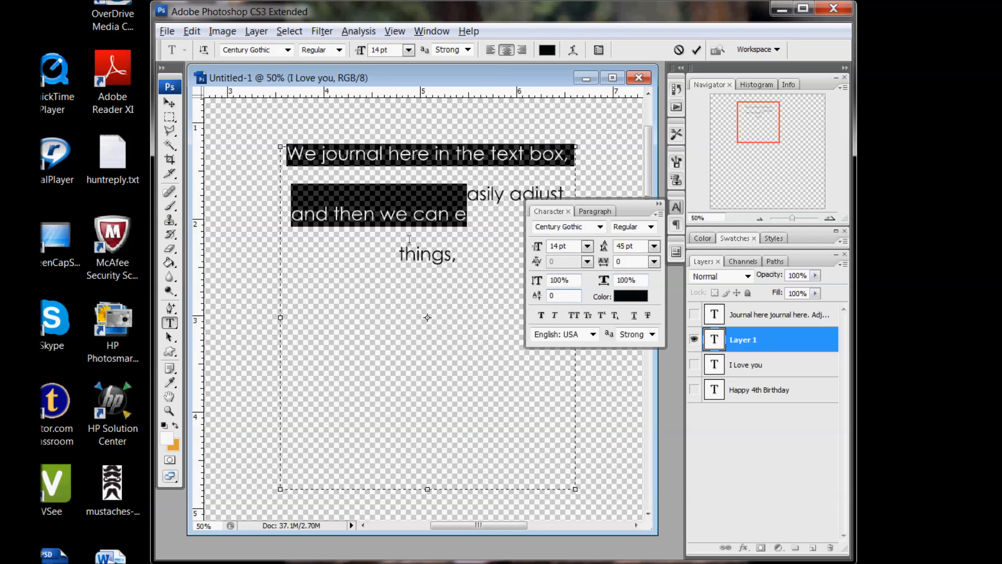
click(654, 246)
click(635, 263)
click(586, 246)
click(659, 204)
Select all the paragraph, set even line spacing with 0 baseline shift, and commit
click(468, 222)
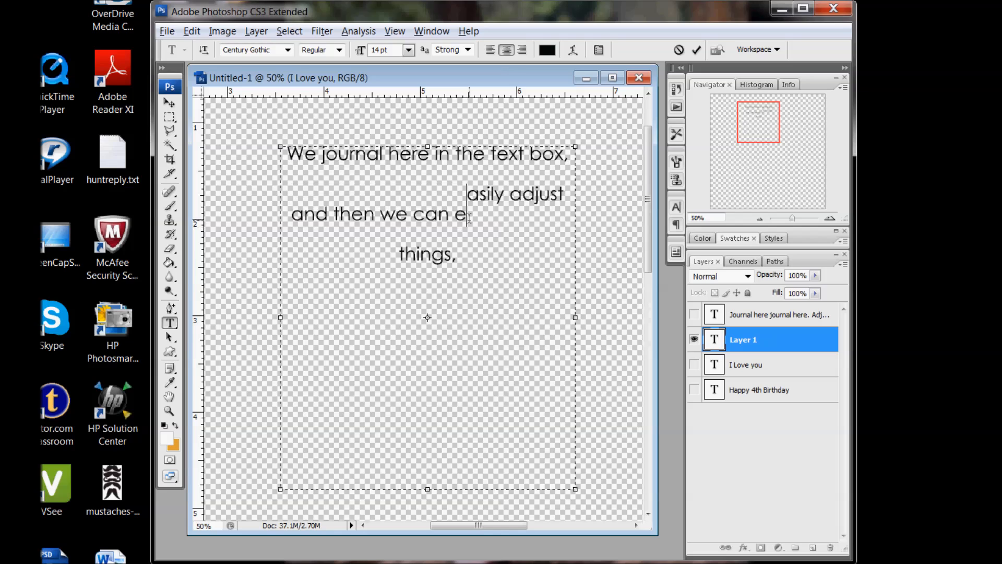
key(ctrl+a)
click(677, 206)
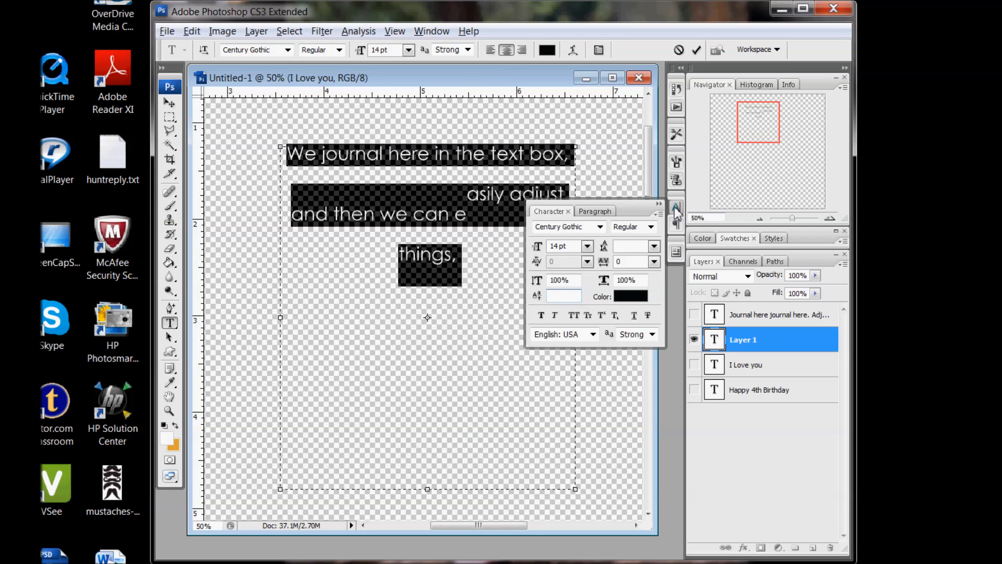
click(654, 246)
click(623, 286)
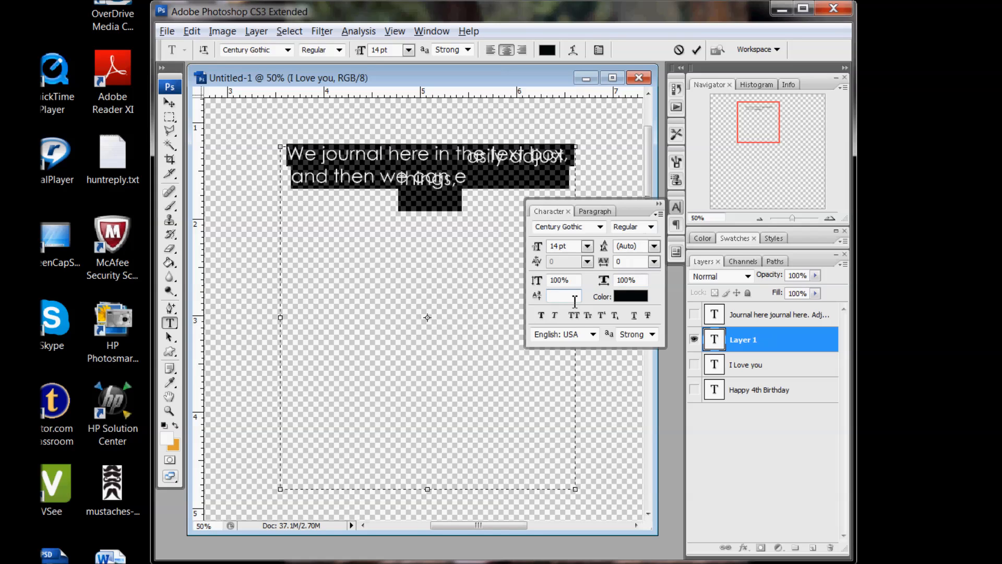
text(0)
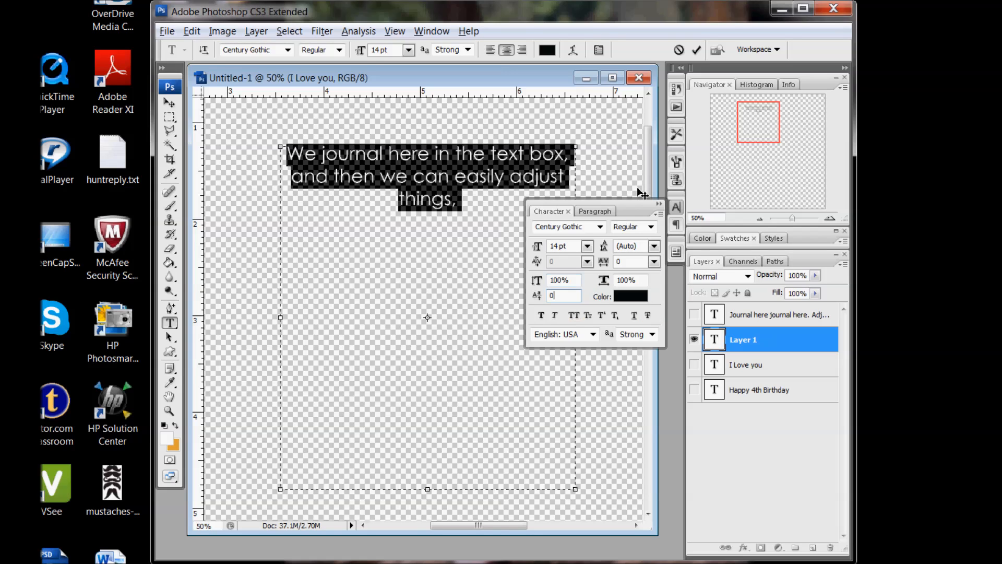
click(658, 203)
click(697, 50)
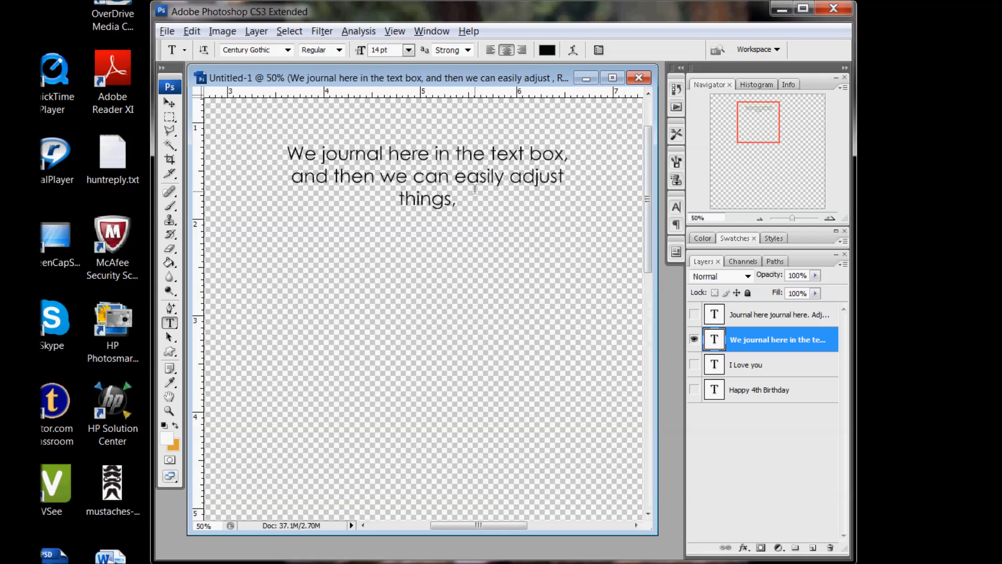
click(420, 199)
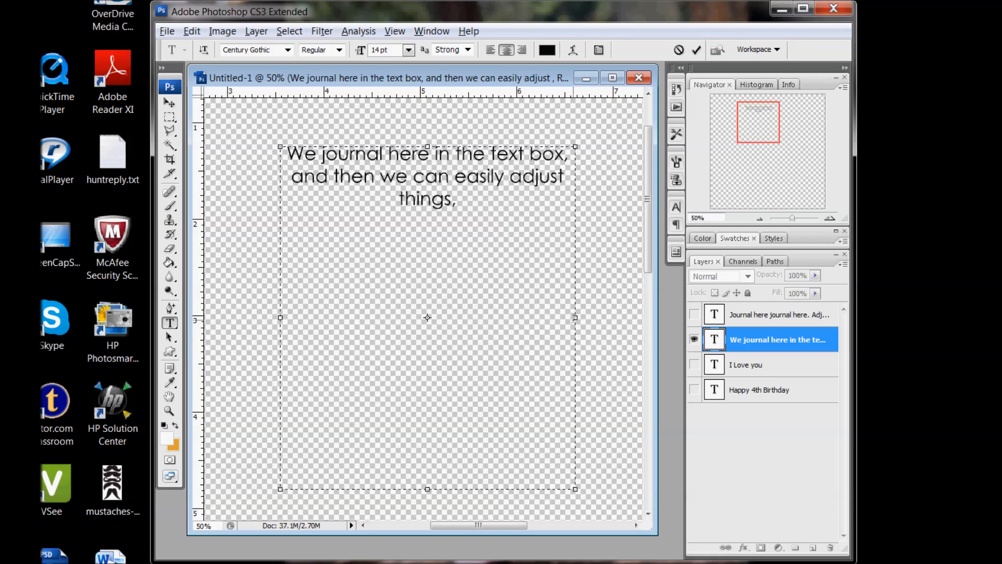
Reshape the text box, set the paragraph to 36 pt, enlarge the box and commit
mouse_move(576, 317)
mouse_down()
mouse_move(486, 327)
mouse_move(598, 317)
mouse_move(448, 324)
mouse_move(617, 320)
mouse_move(531, 323)
mouse_up()
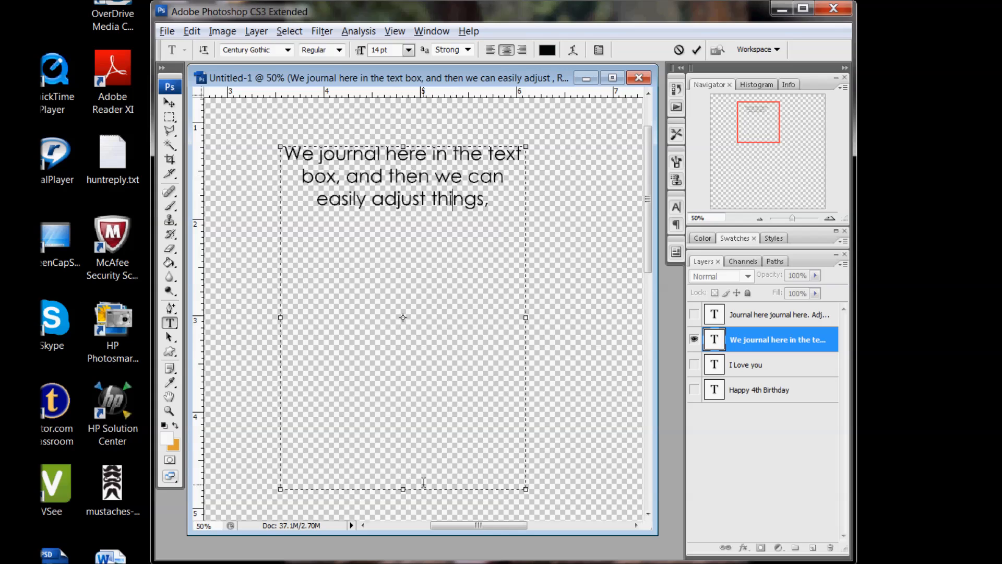
drag(407, 498, 410, 276)
mouse_move(486, 201)
mouse_down()
mouse_move(317, 153)
mouse_move(253, 151)
mouse_up()
click(408, 49)
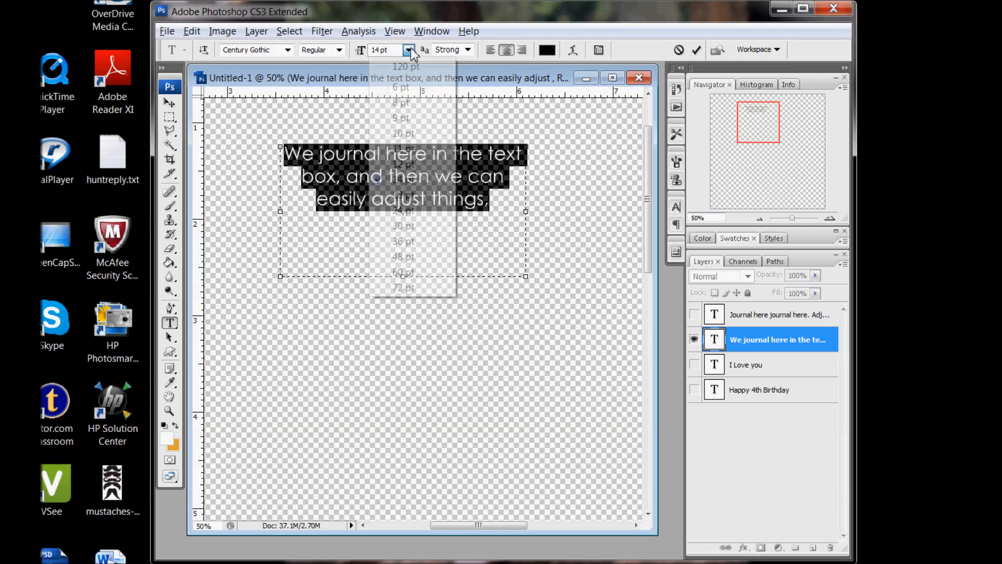
click(404, 242)
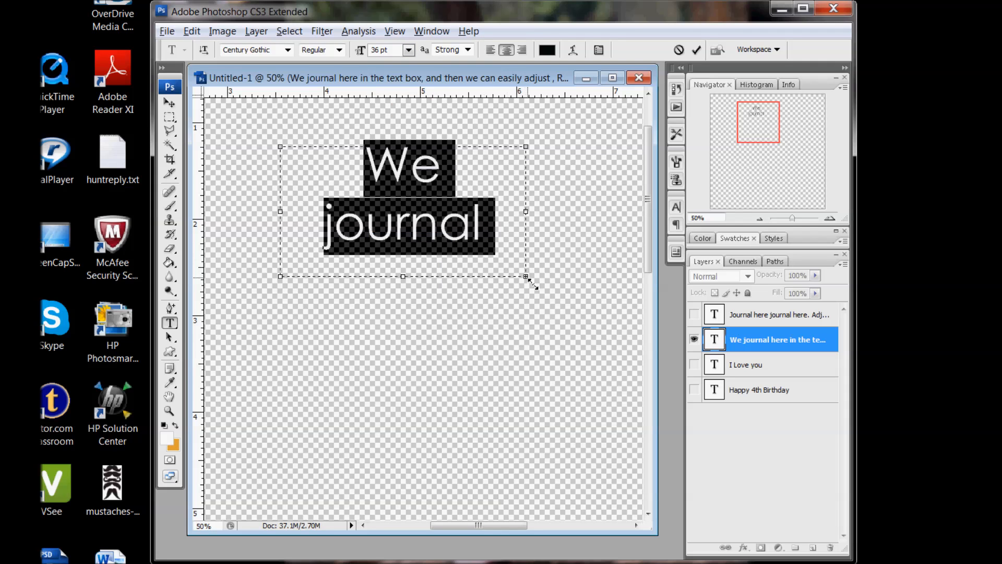
mouse_move(530, 285)
mouse_down()
mouse_move(627, 481)
mouse_move(631, 520)
mouse_move(644, 516)
mouse_up()
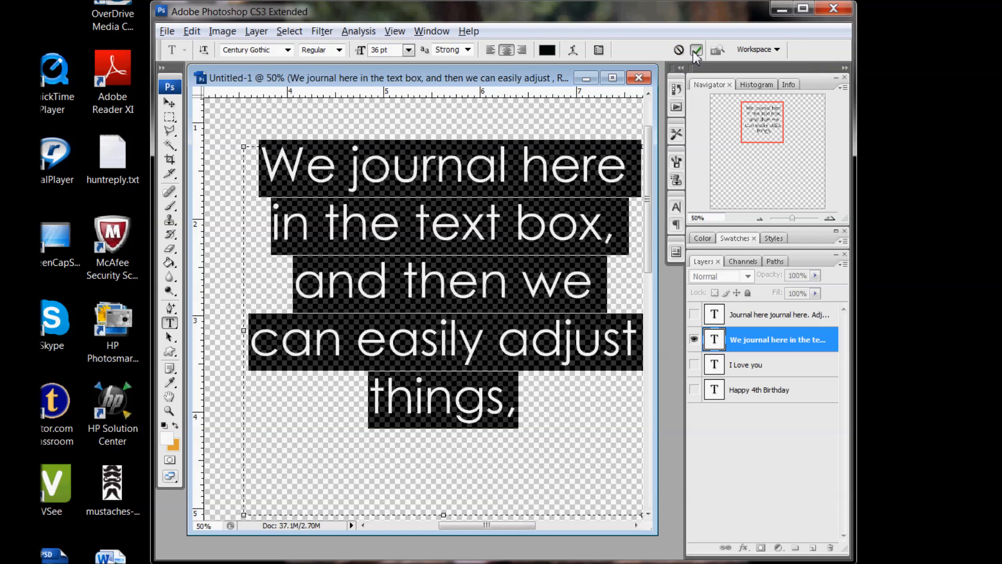
click(697, 49)
Show only the Happy 4th Birthday layer and add a new empty layer above it
click(694, 339)
click(694, 364)
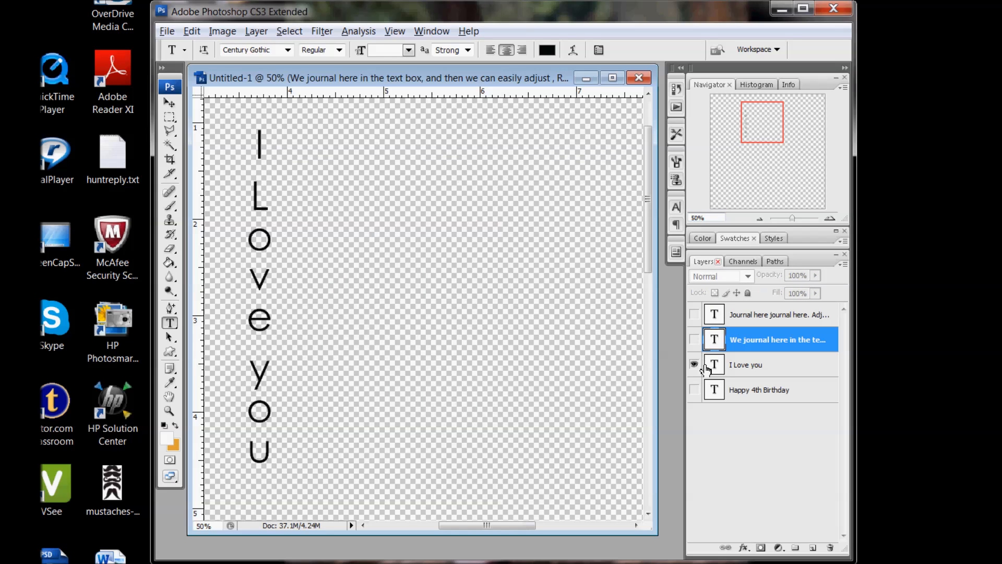
click(711, 391)
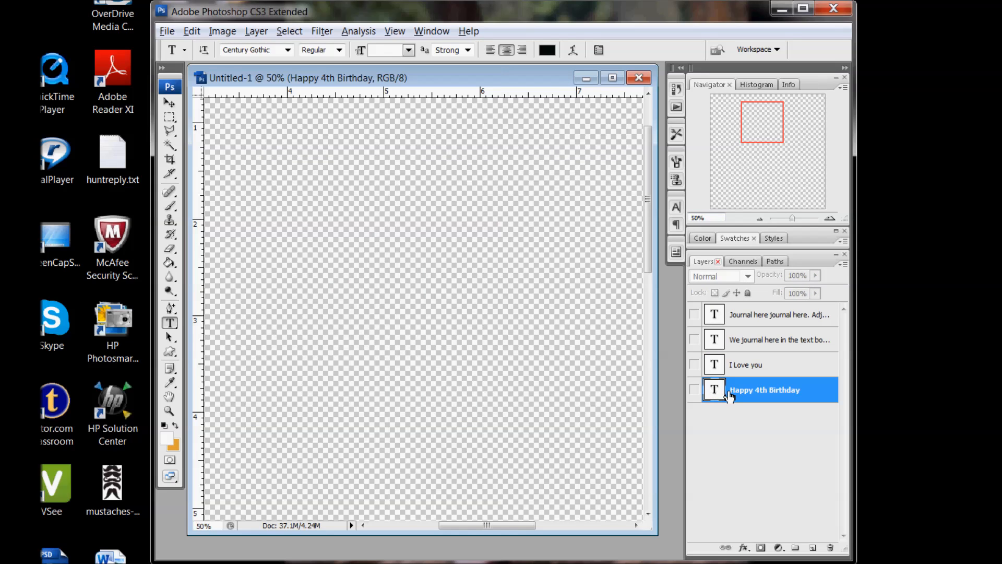
click(695, 391)
click(169, 103)
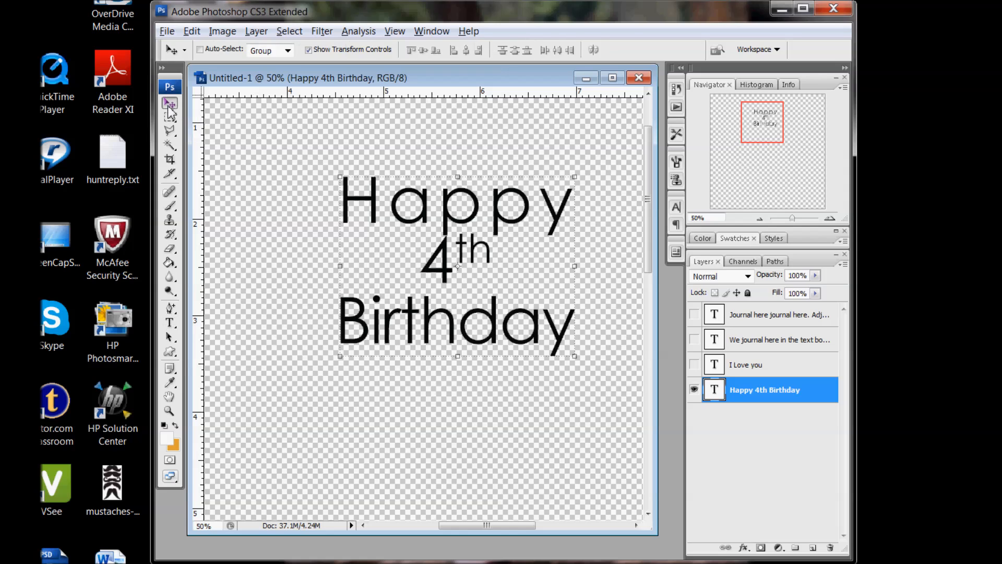
click(813, 548)
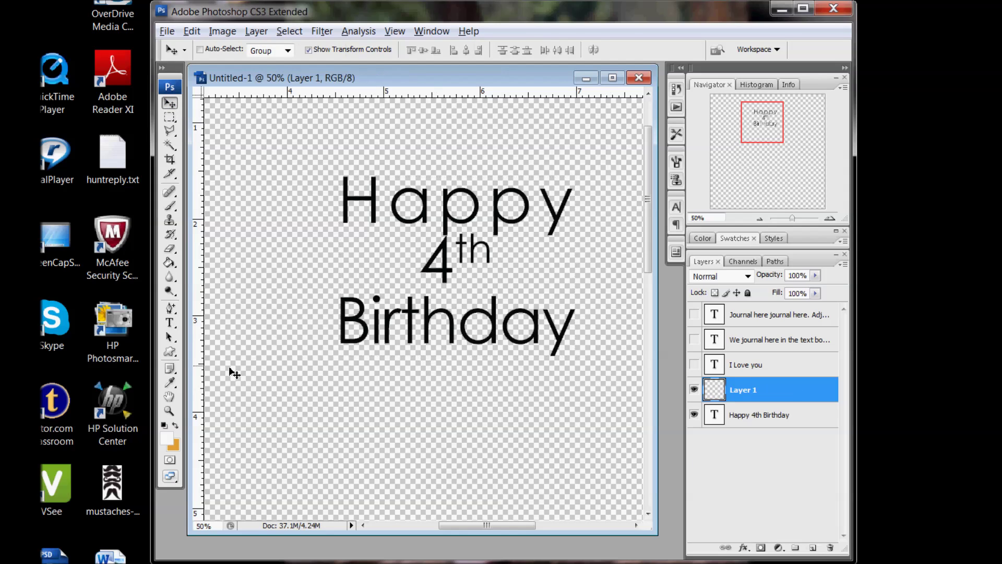
Fill the new layer orange with the Paint Bucket and clip it to the title
click(175, 425)
click(169, 263)
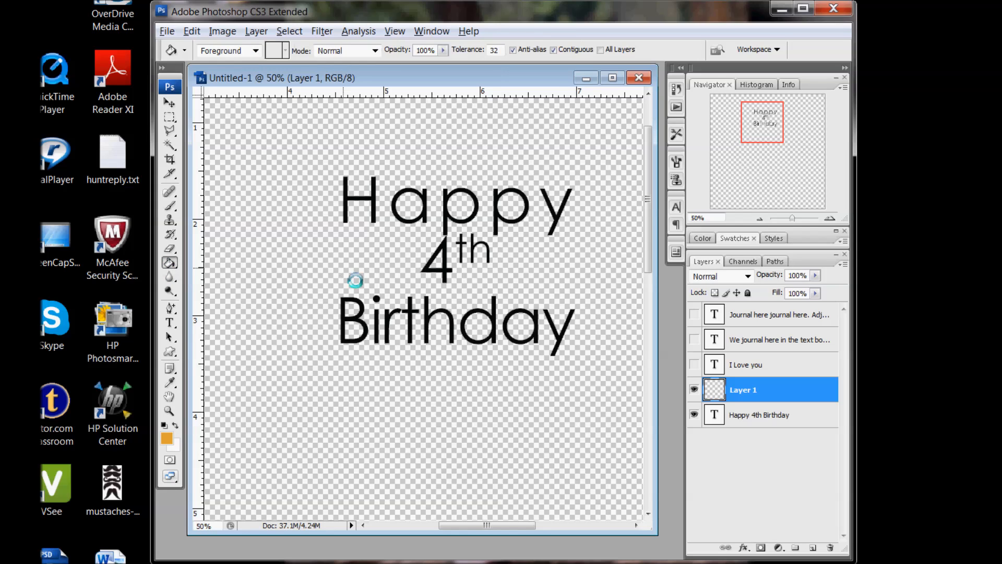
click(351, 279)
right_click(797, 395)
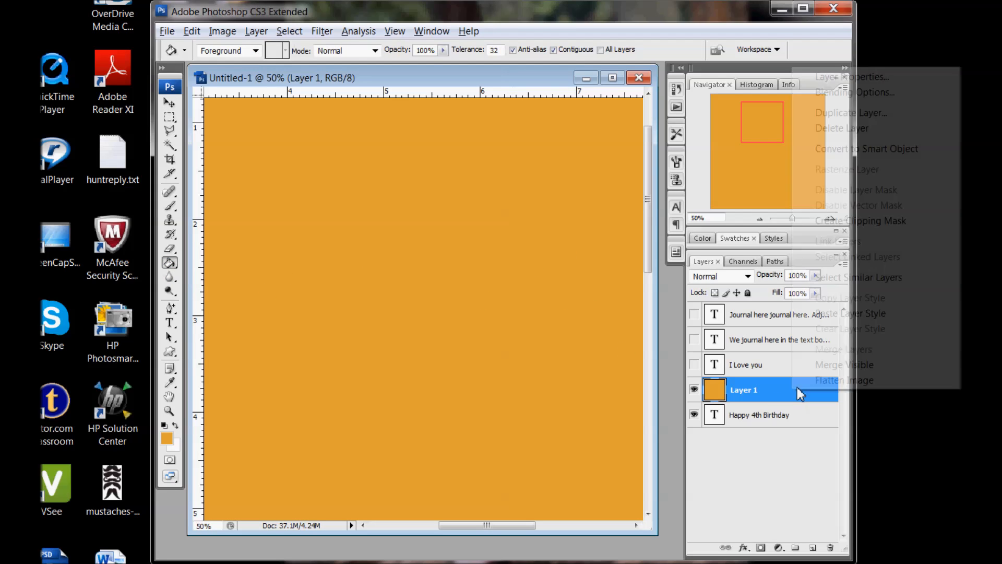
click(853, 221)
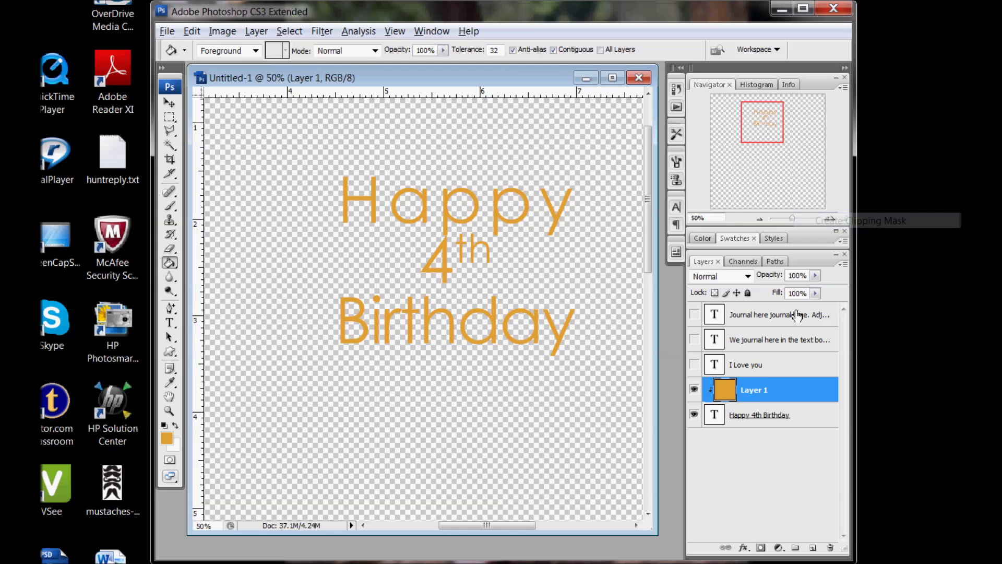
Select the title layer and bring up its layer style settings
click(763, 415)
right_click(756, 416)
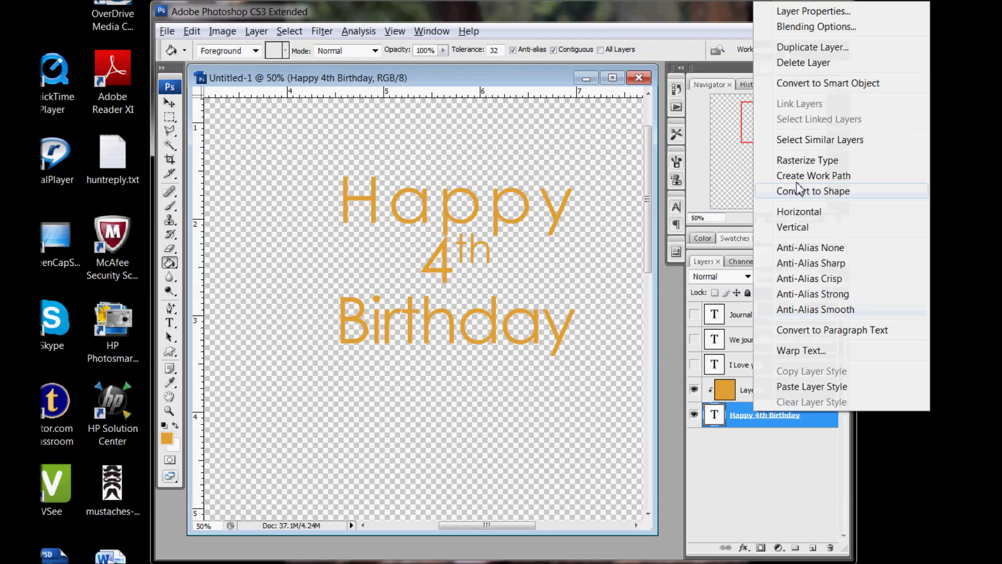
click(790, 28)
Give the title an 8 px white Stroke effect and apply the layer style
click(623, 361)
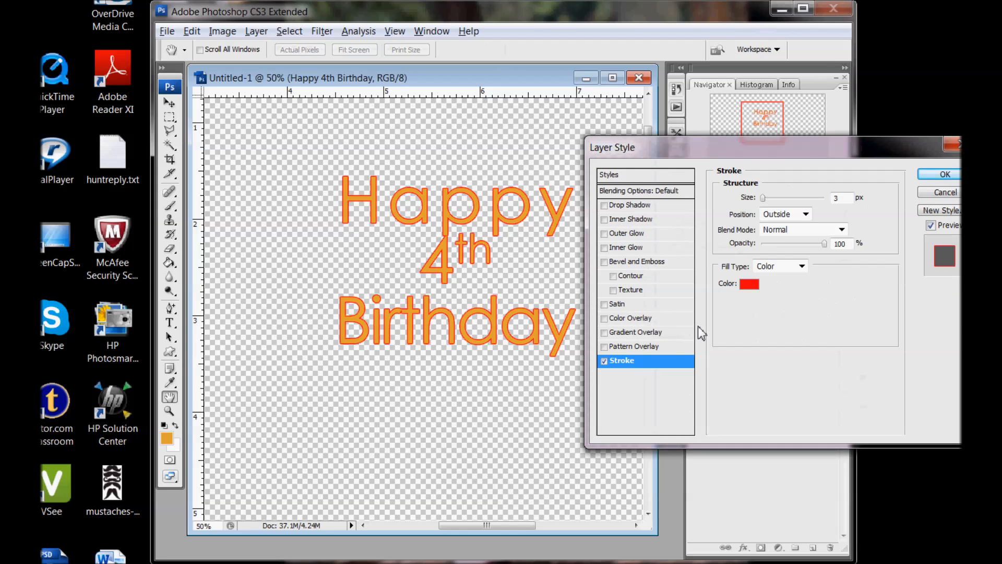
mouse_move(770, 149)
mouse_down()
mouse_move(802, 56)
mouse_move(761, 61)
mouse_up()
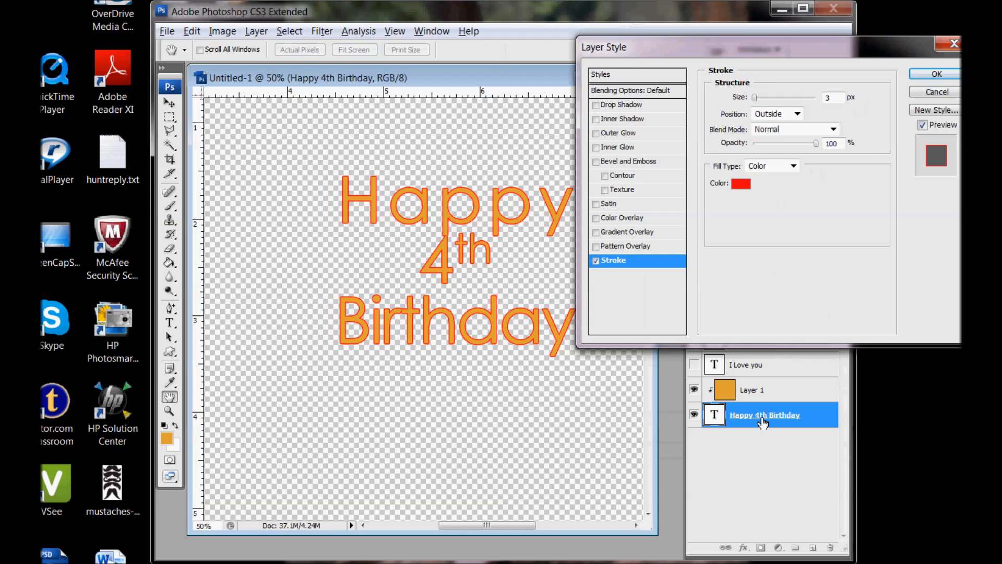
drag(755, 100, 759, 99)
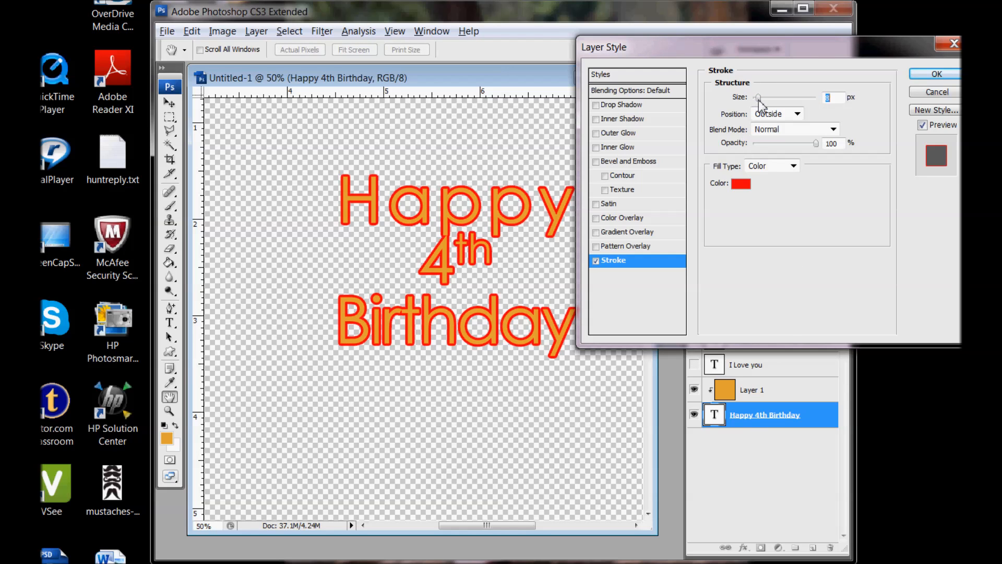
click(741, 185)
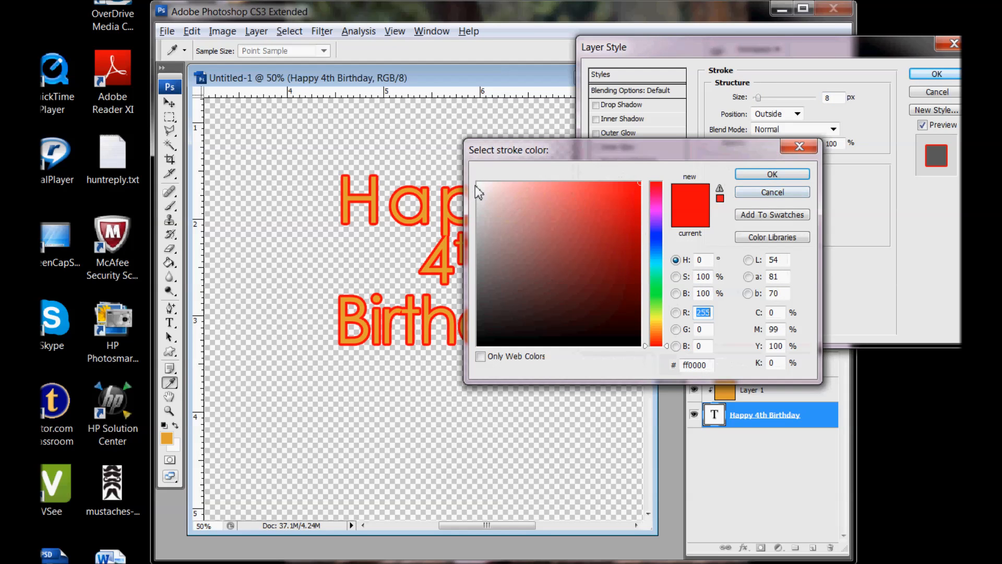
click(477, 185)
click(772, 173)
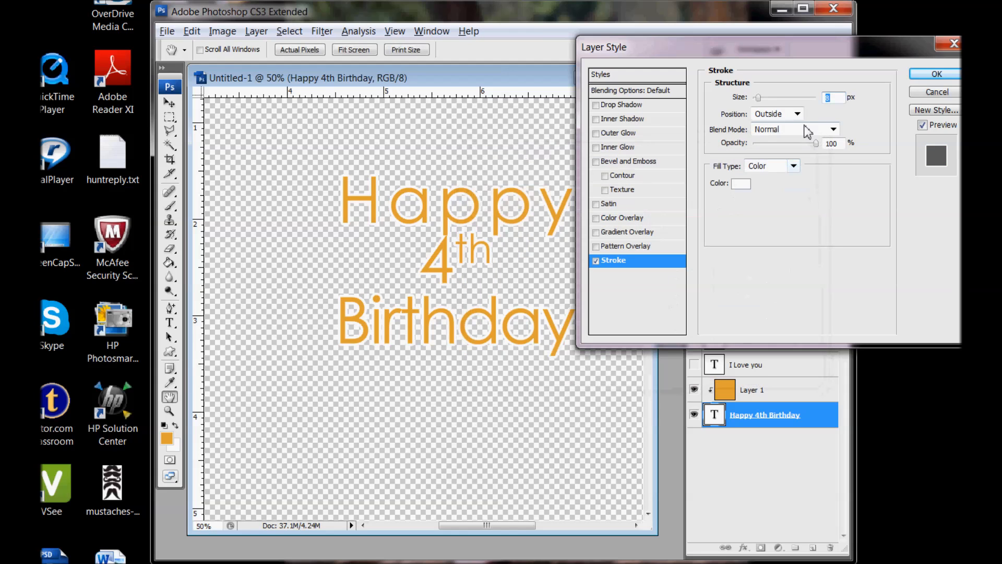
click(928, 75)
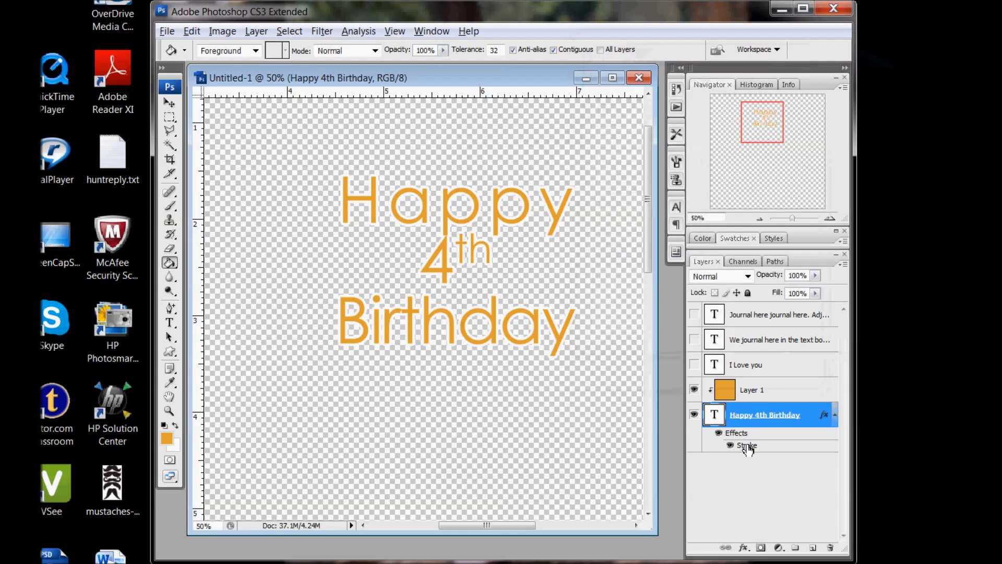
Turn the stroke into its own layer beneath the title and give that layer a drop shadow
right_click(748, 452)
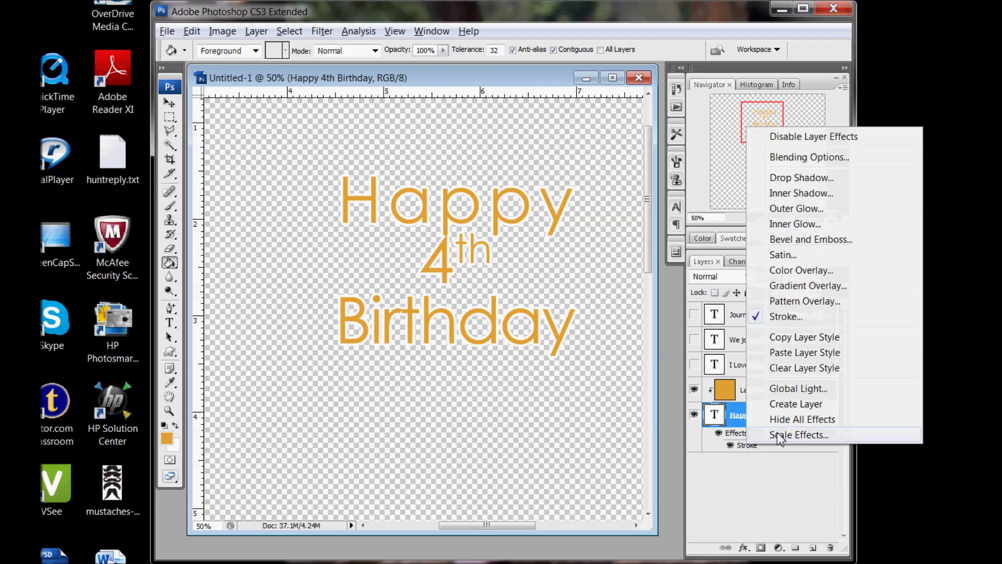
click(797, 404)
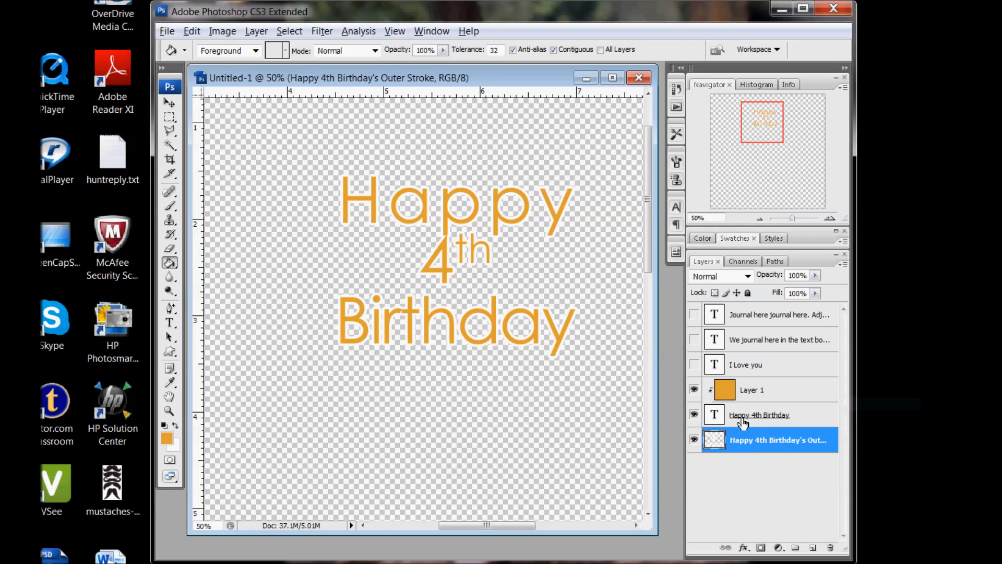
right_click(746, 437)
click(800, 143)
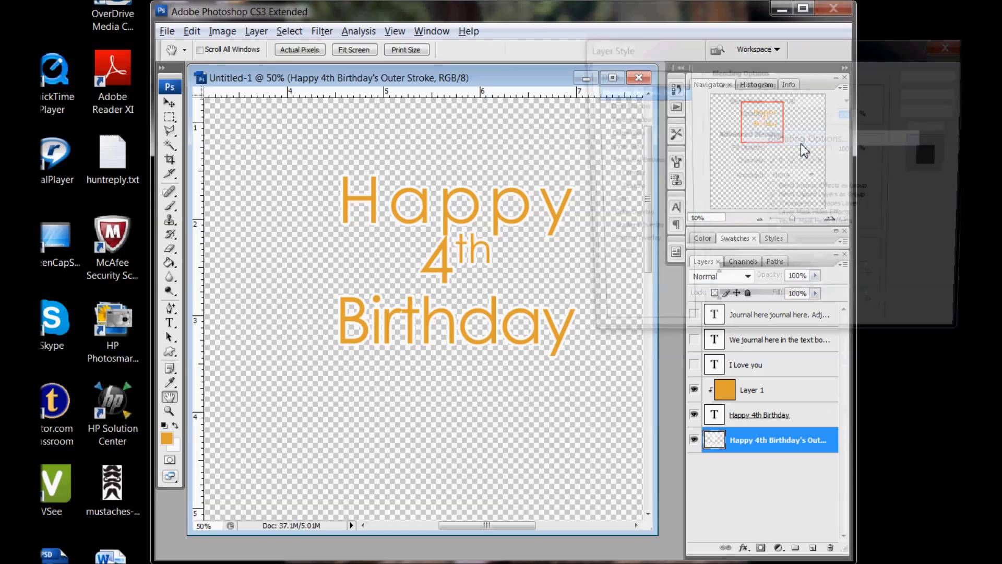
click(634, 108)
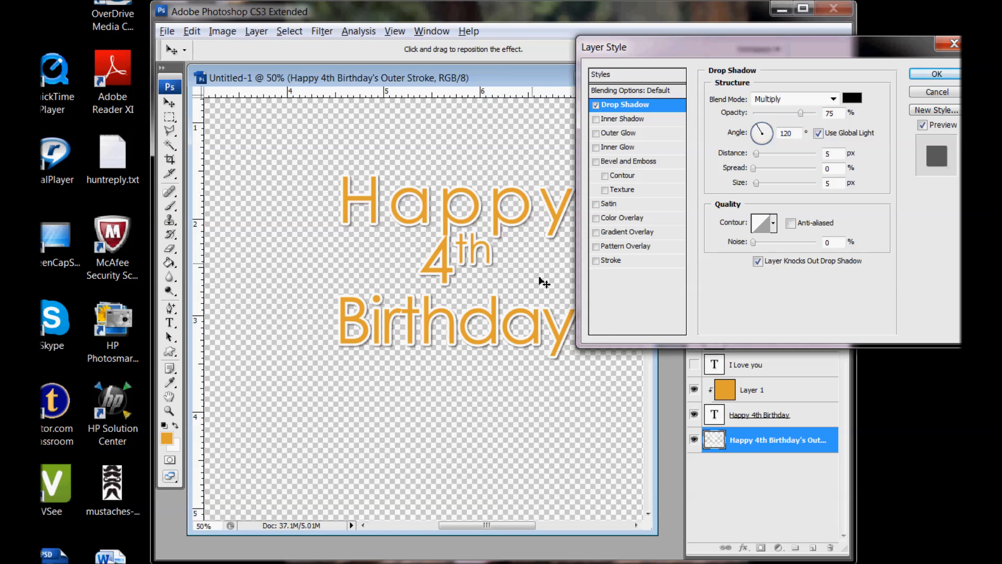
click(937, 75)
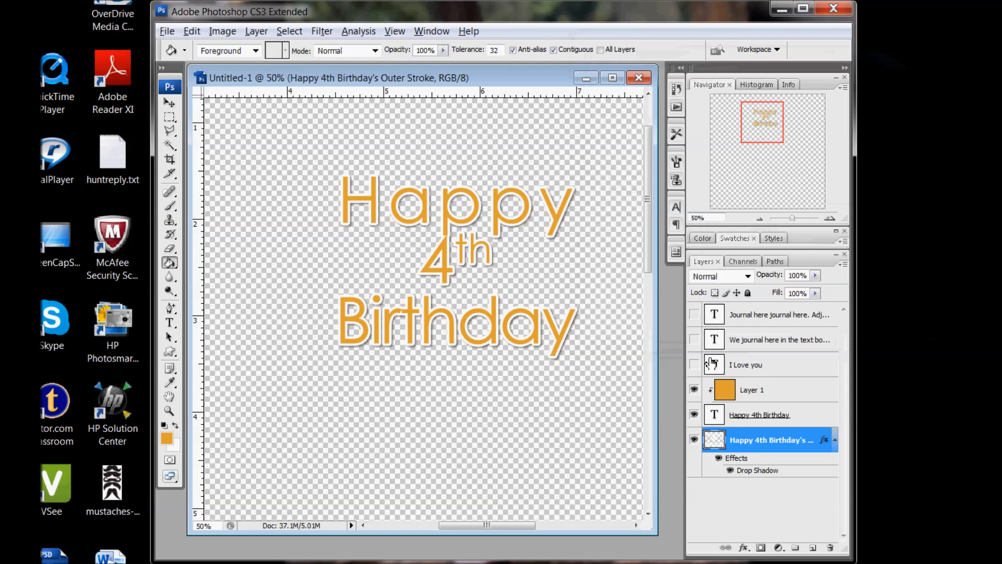
Hide the stroke layer, Magic Wand the 'a' counter and add Layer 2 beneath the text
click(694, 440)
click(759, 417)
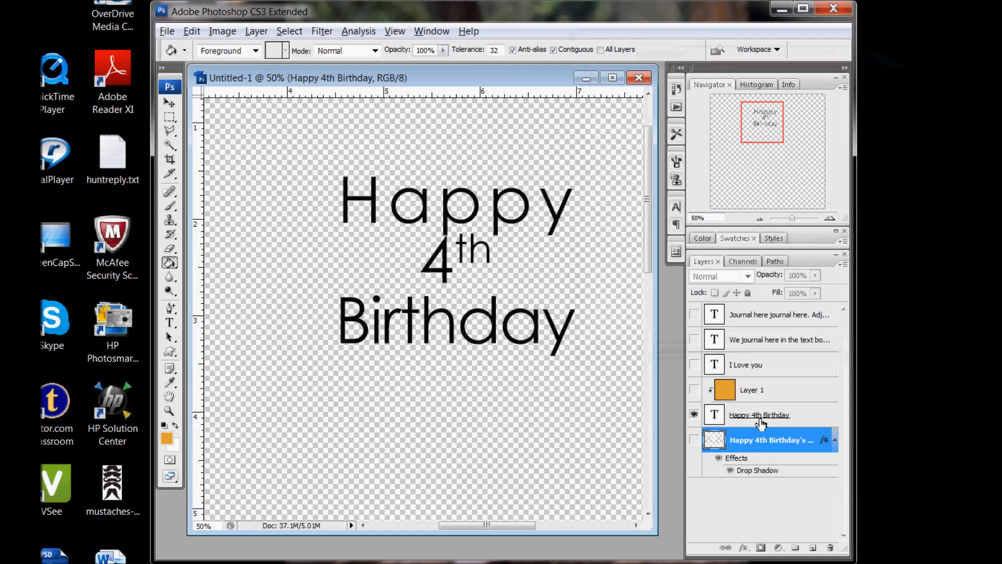
click(169, 144)
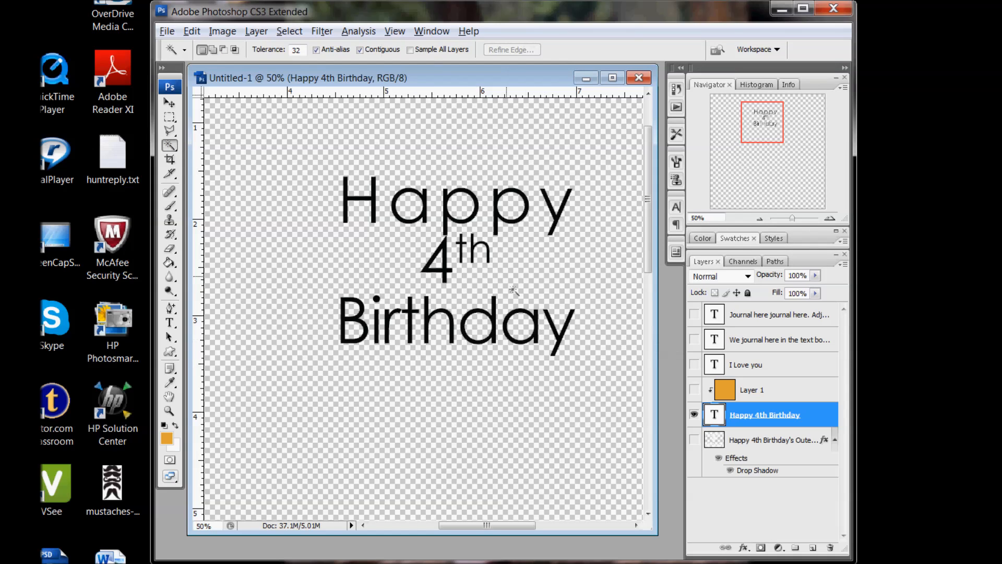
click(413, 210)
click(812, 547)
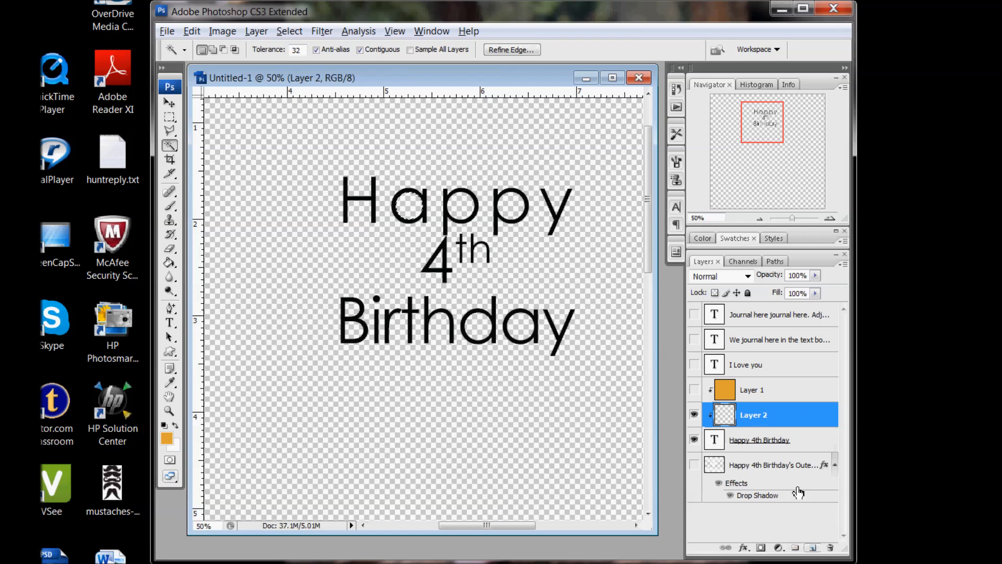
drag(761, 423, 756, 453)
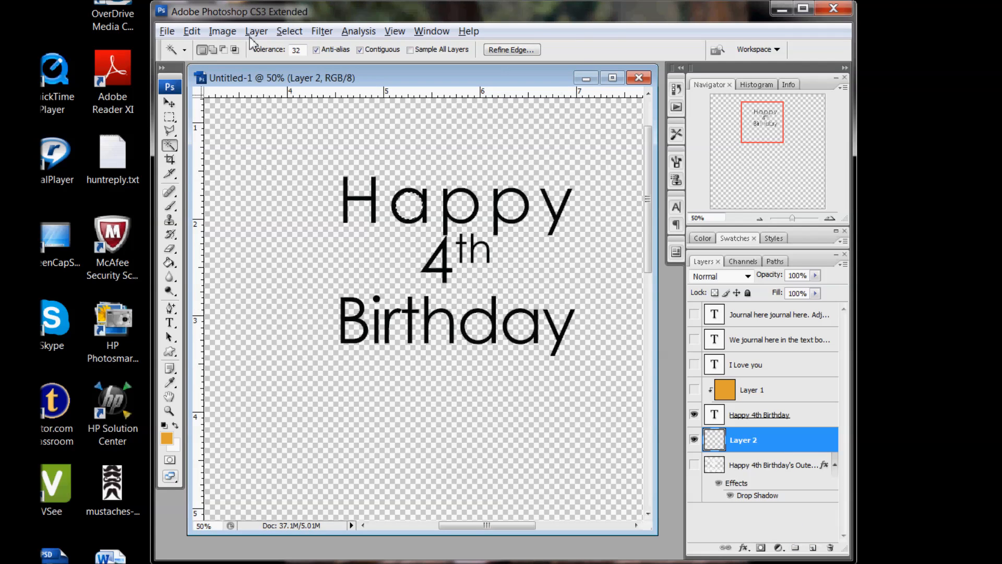
Expand the selection and fill the 'a' counter red with the Paint Bucket on Layer 2
click(290, 31)
mouse_move(179, 211)
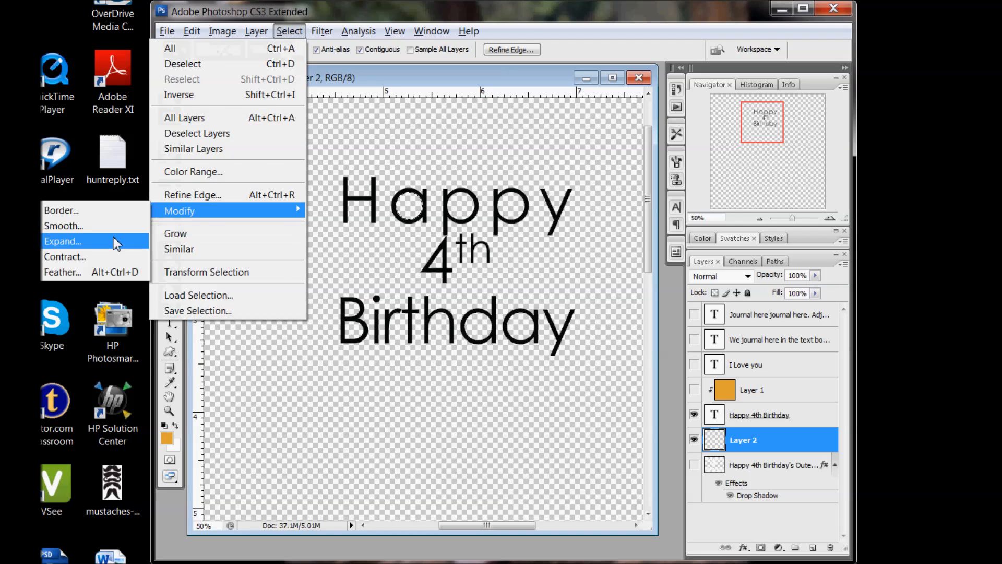
click(115, 244)
key(Return)
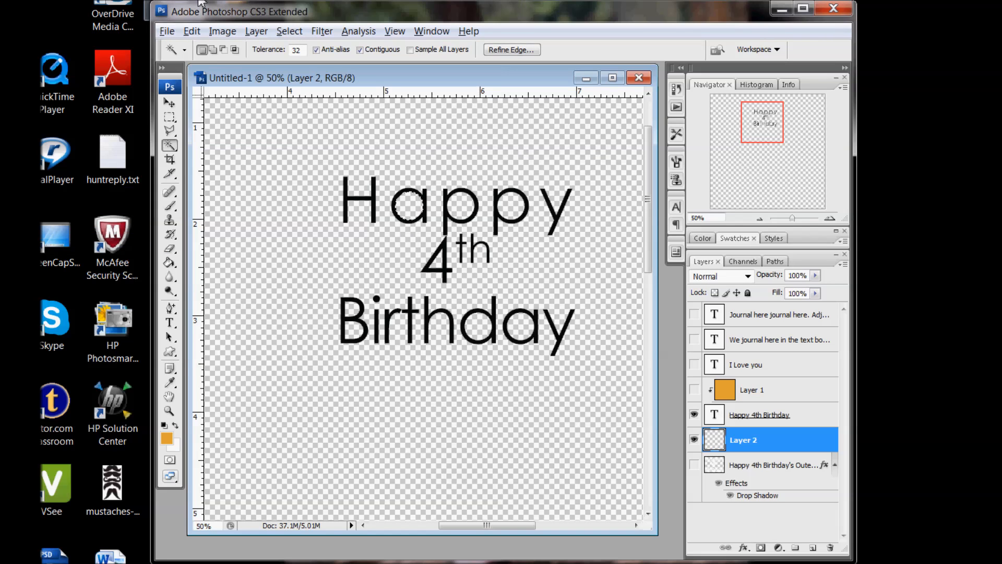
click(170, 382)
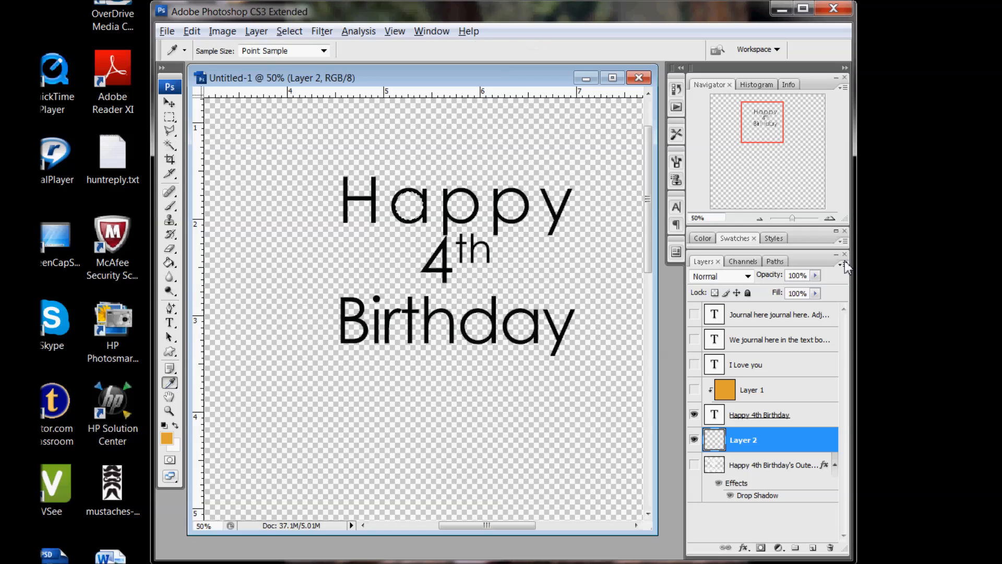
click(837, 231)
click(764, 304)
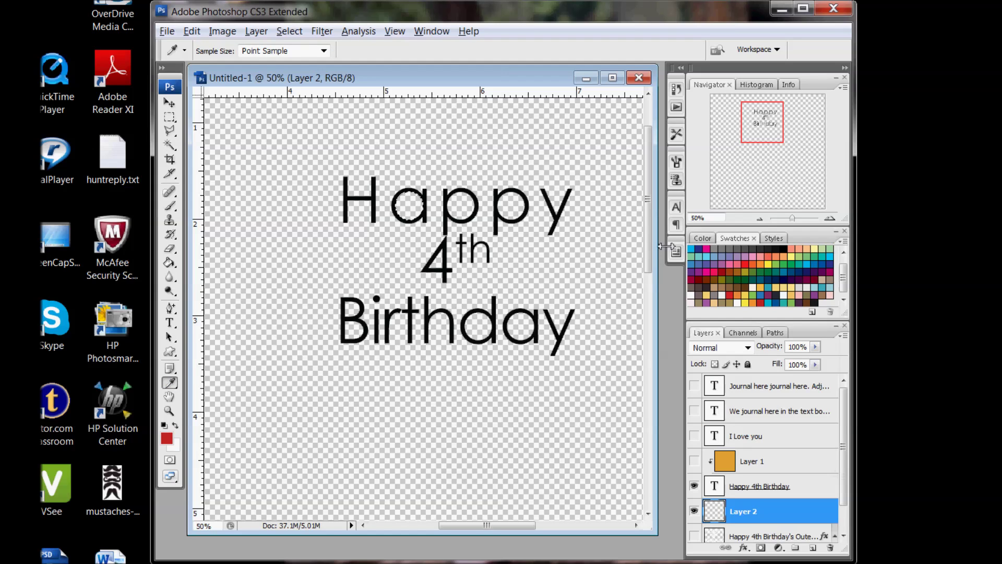
click(170, 264)
click(407, 208)
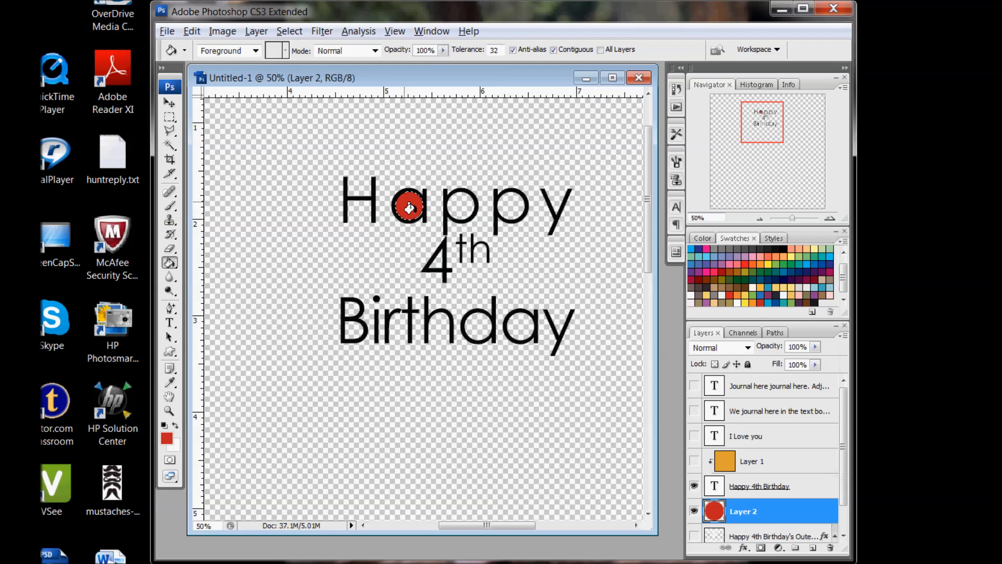
Select the first 'p' counter on the text layer and expand that selection
click(760, 487)
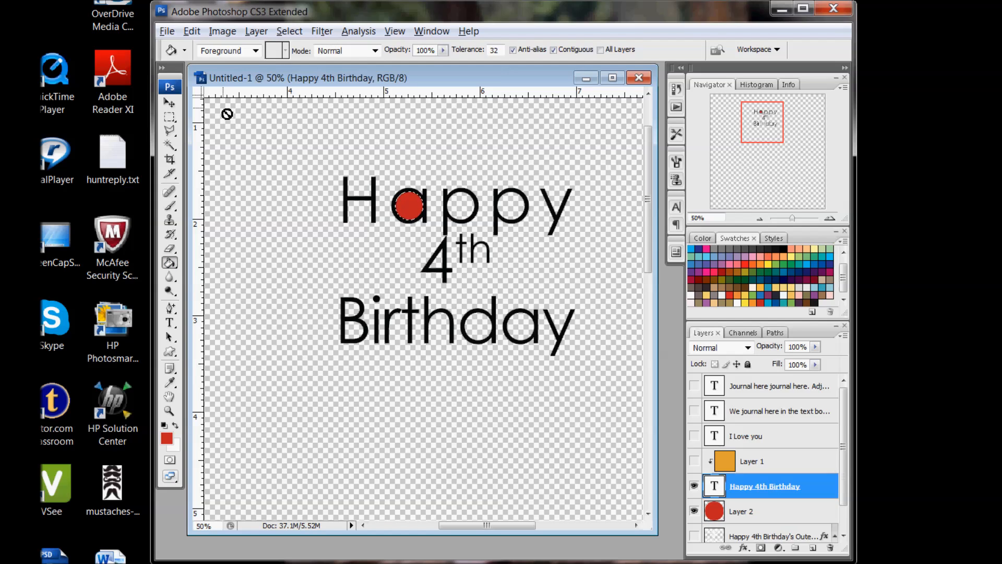
click(170, 146)
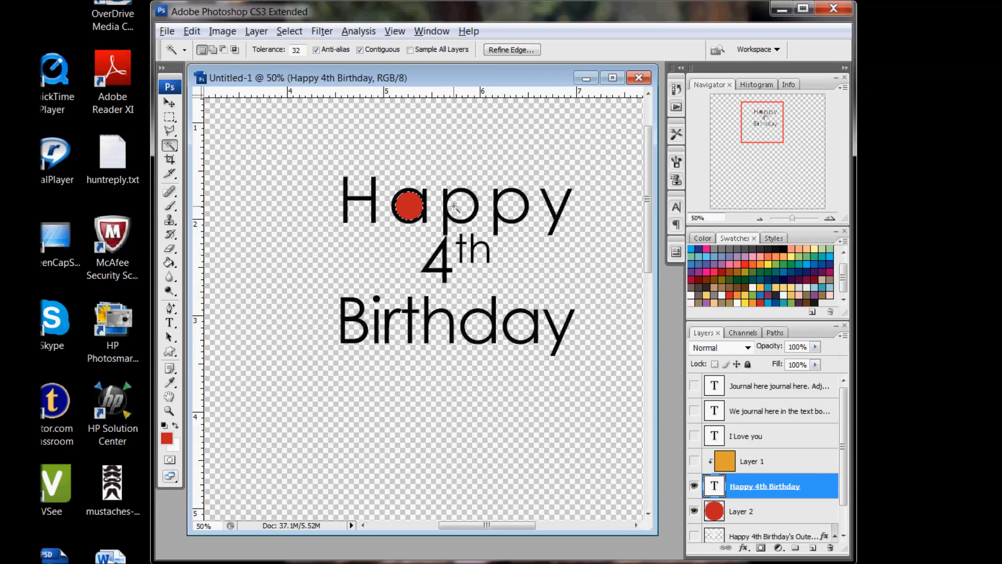
click(289, 30)
mouse_move(188, 211)
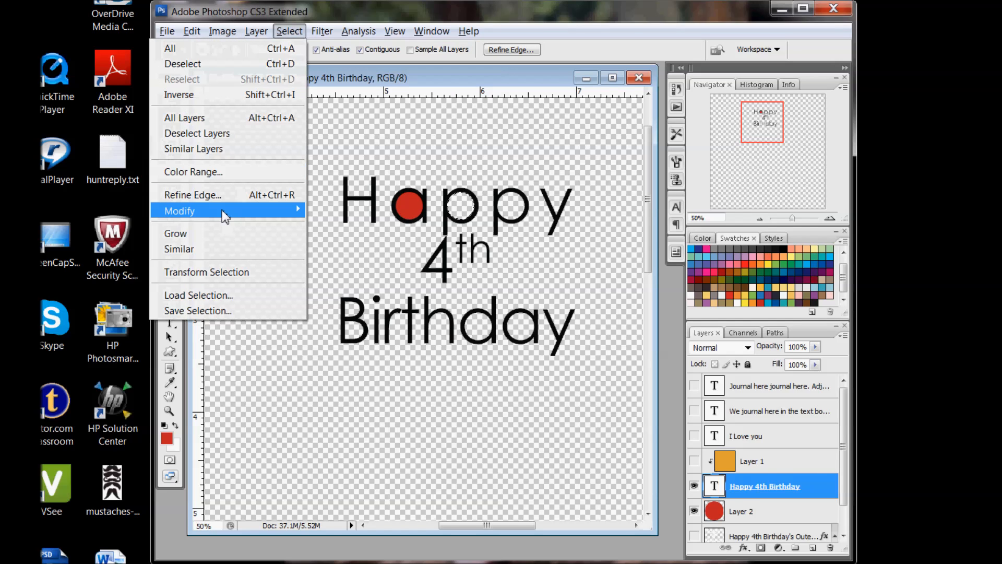
click(124, 244)
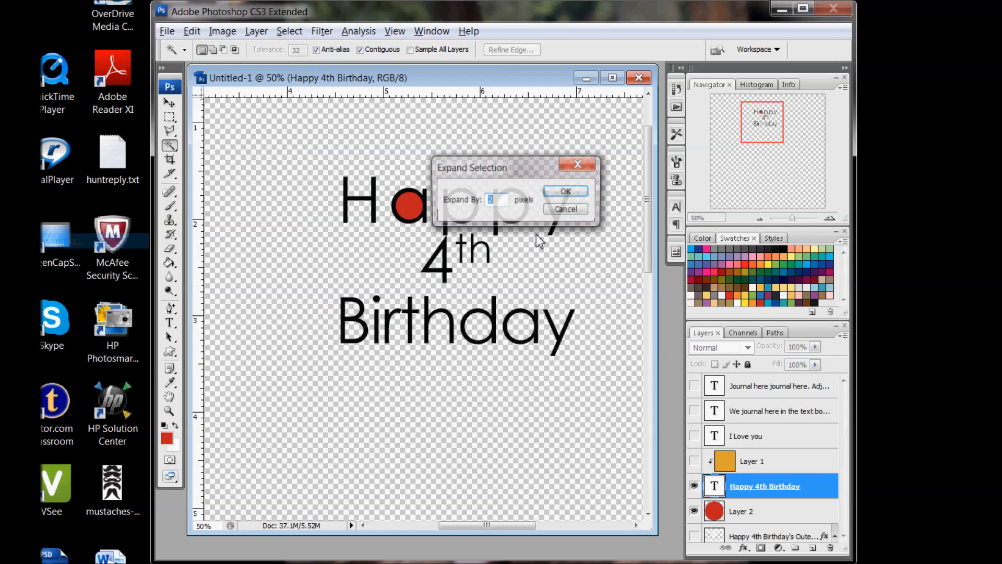
key(Return)
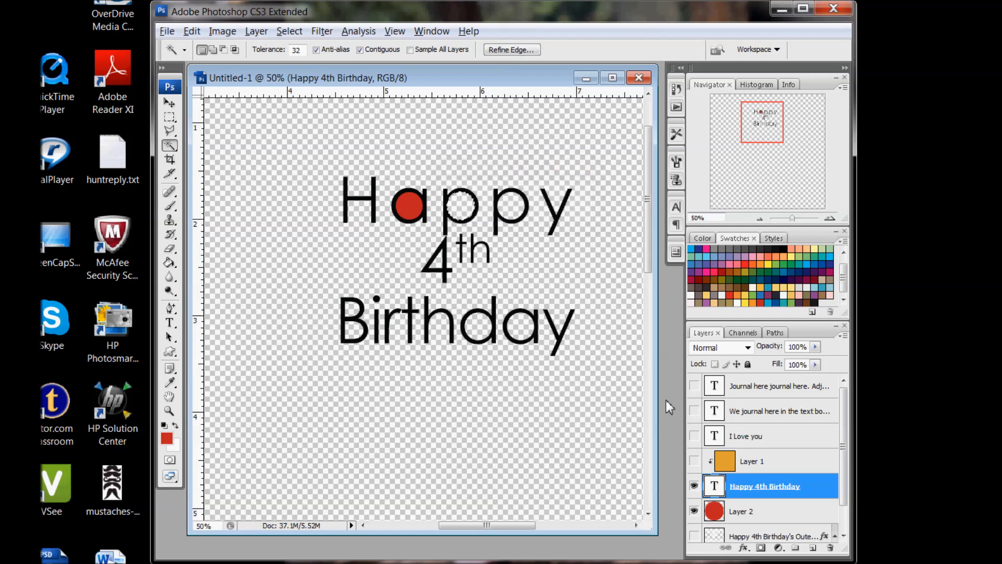
click(755, 511)
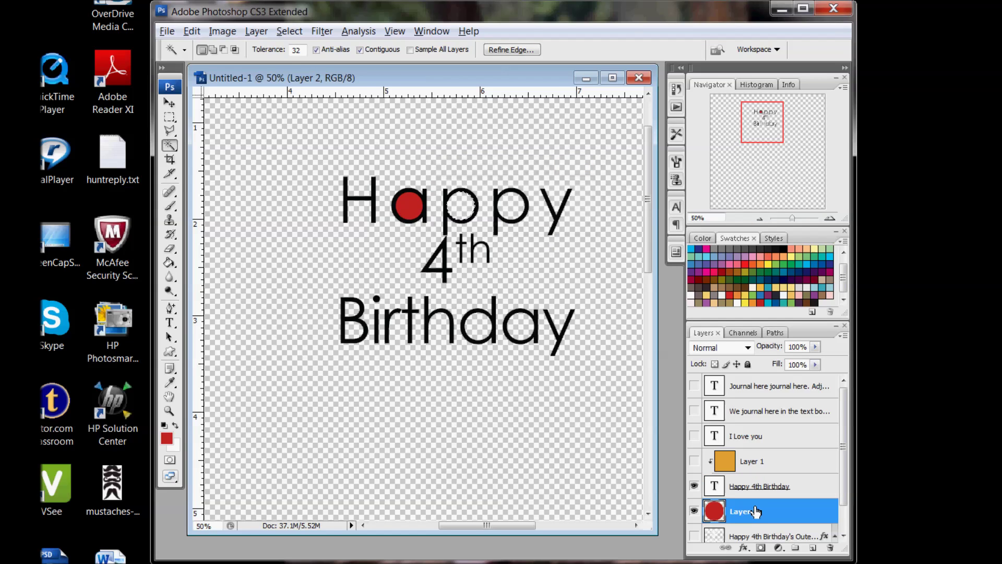
Add Layer 3 and fill the first 'p' counter with an orange swatch
click(813, 548)
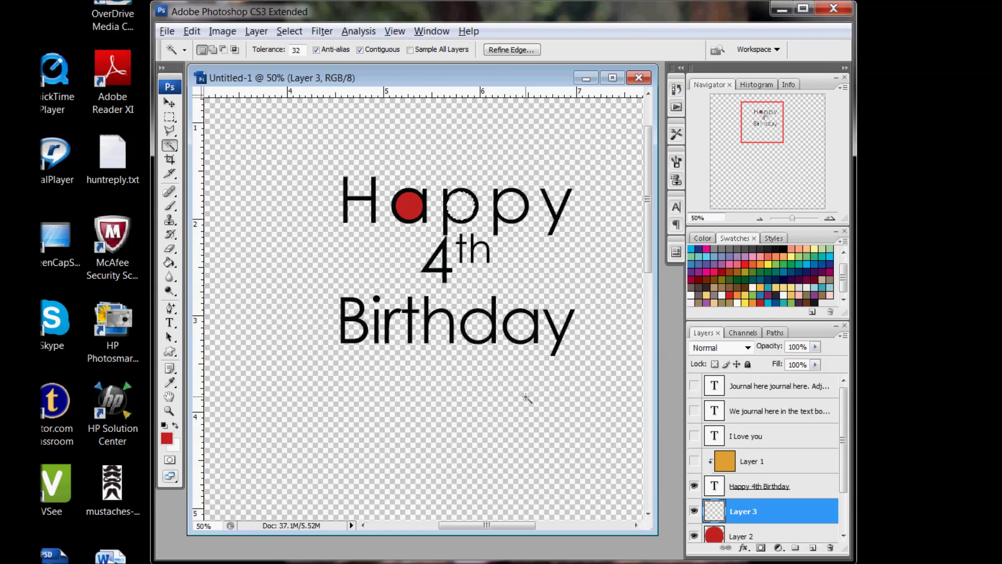
click(169, 382)
click(754, 304)
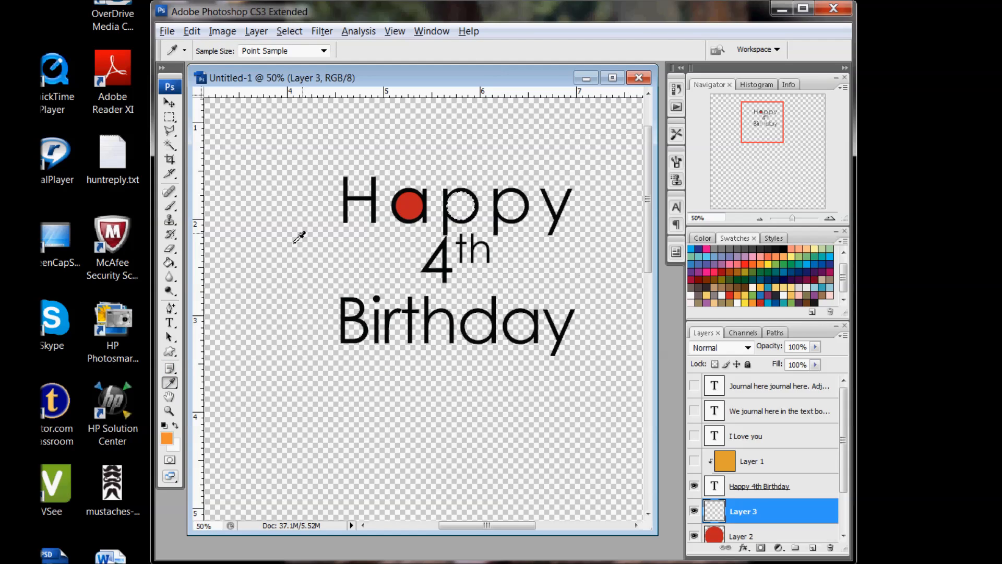
click(169, 262)
click(457, 212)
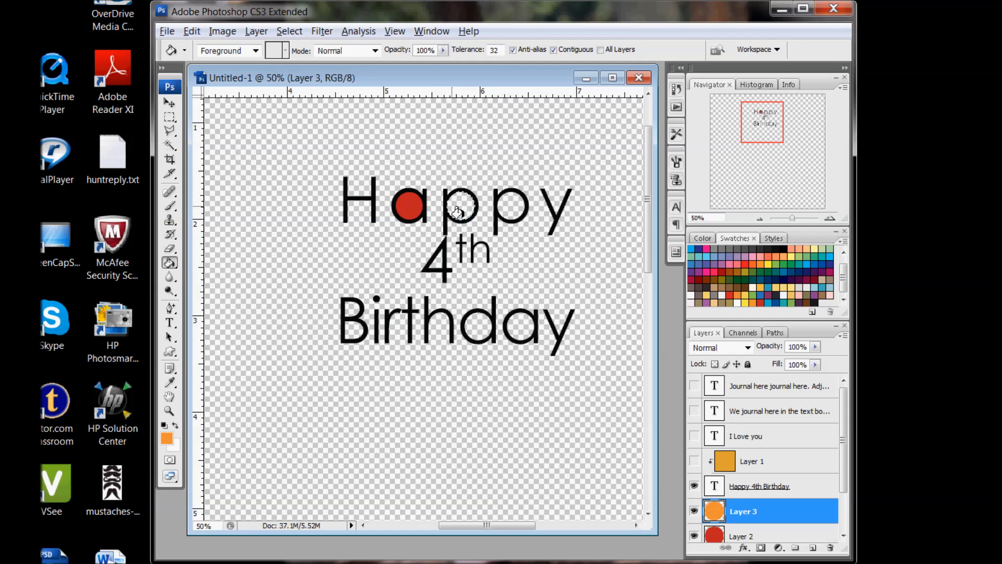
Add Layer 4, deselect, then select the second 'p' counter on the text layer and expand it
click(811, 548)
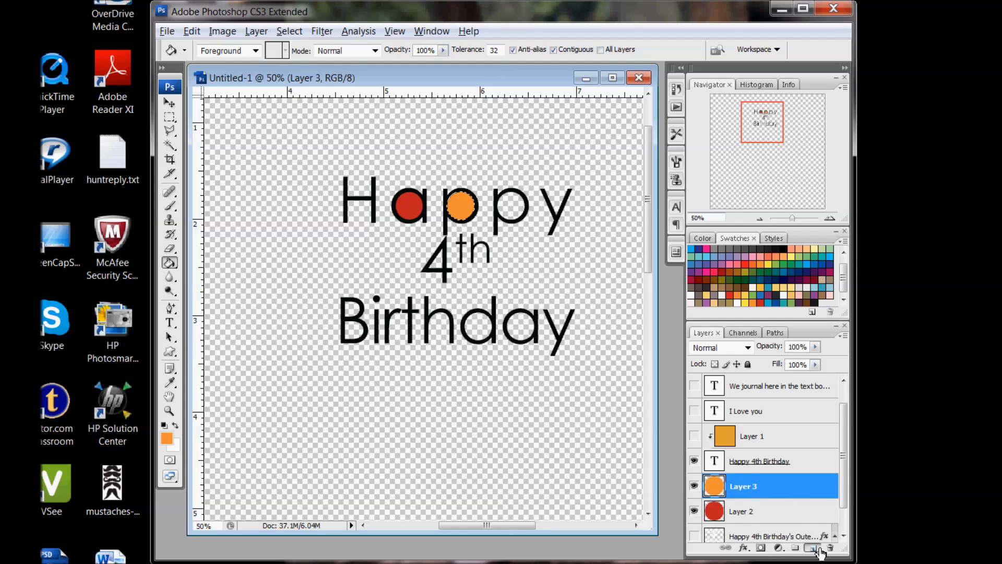
click(169, 145)
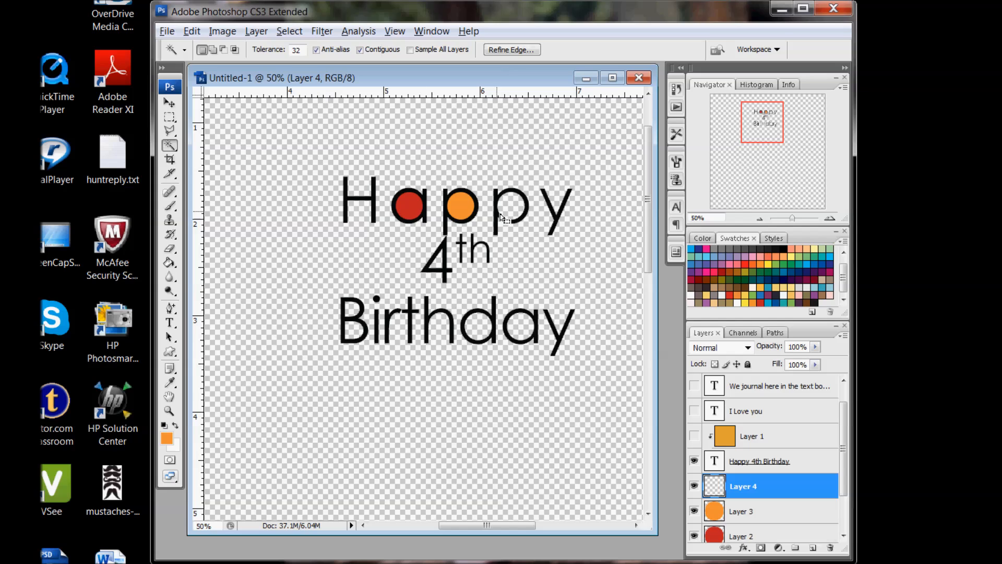
key(ctrl+d)
click(758, 462)
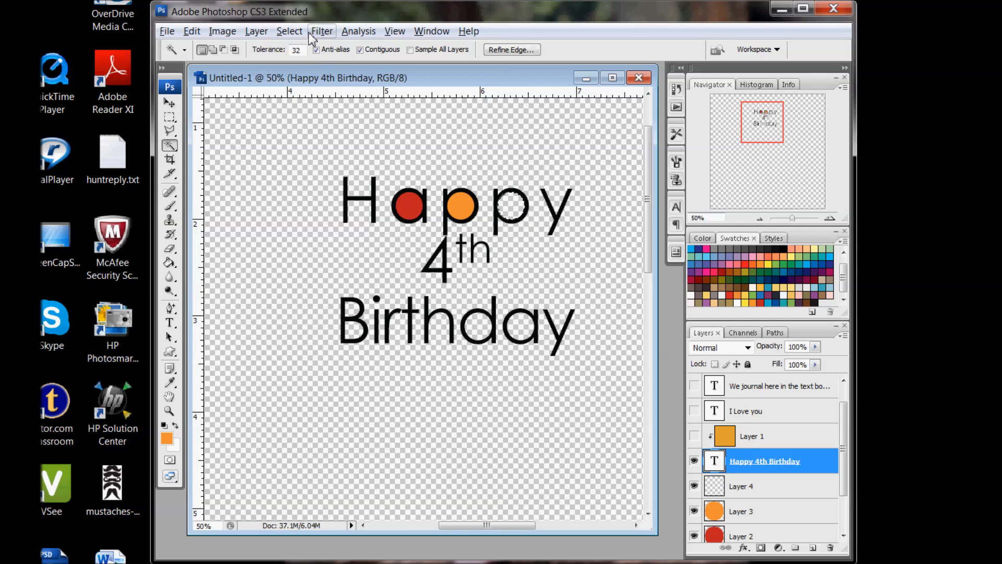
click(289, 31)
click(109, 243)
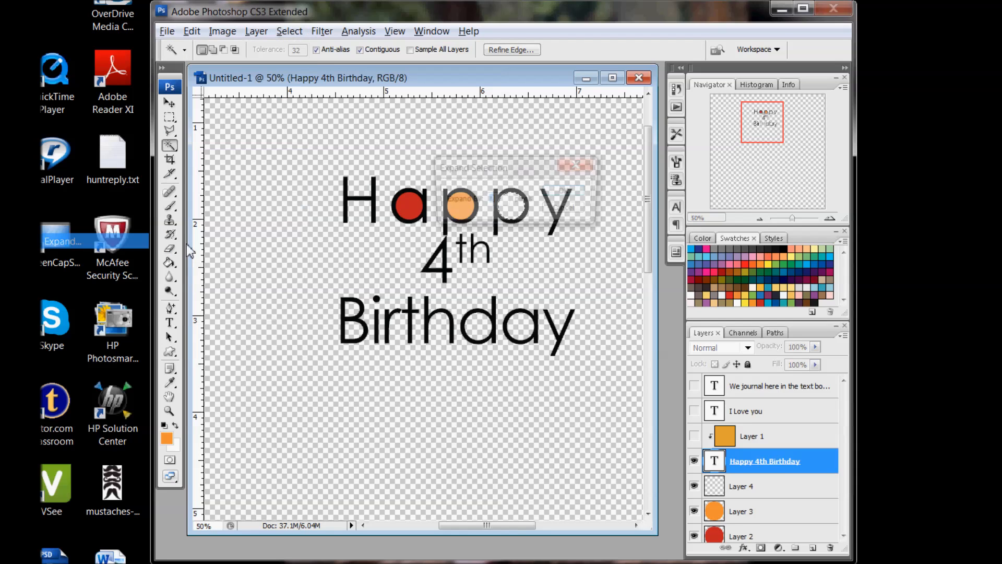
text(2)
click(567, 196)
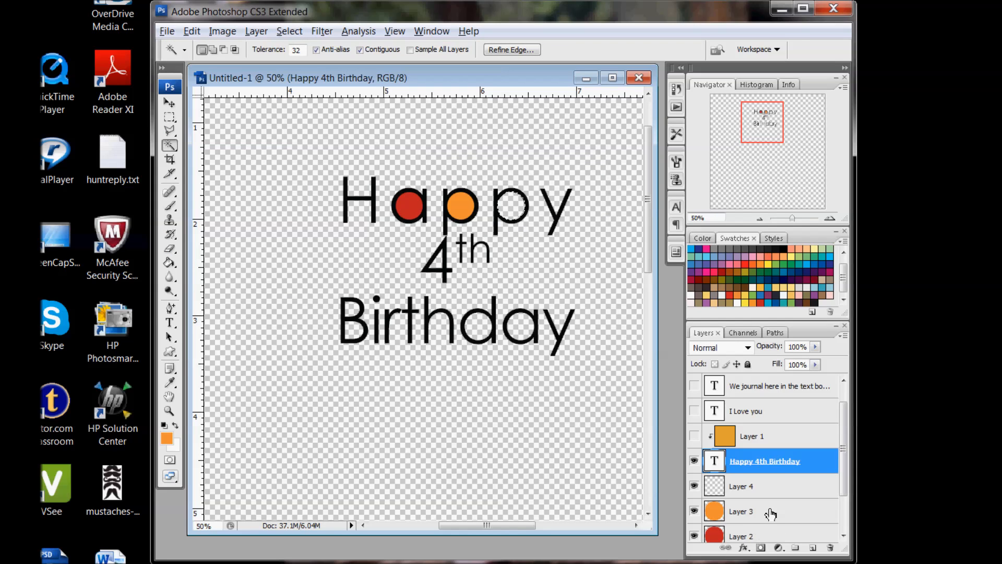
Fill the second 'p' counter yellow on Layer 4 and clear the selection
click(744, 486)
click(170, 383)
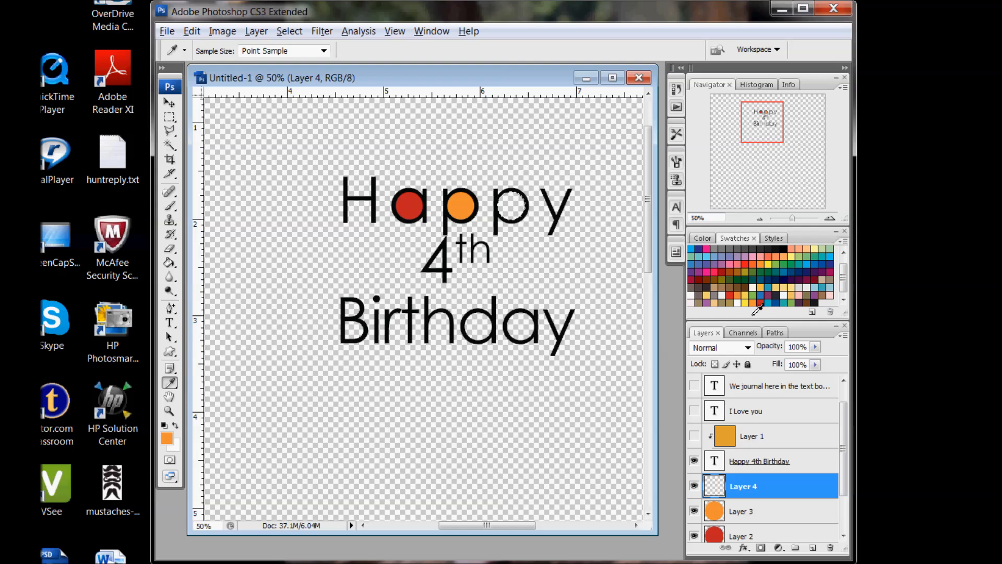
click(746, 302)
click(170, 263)
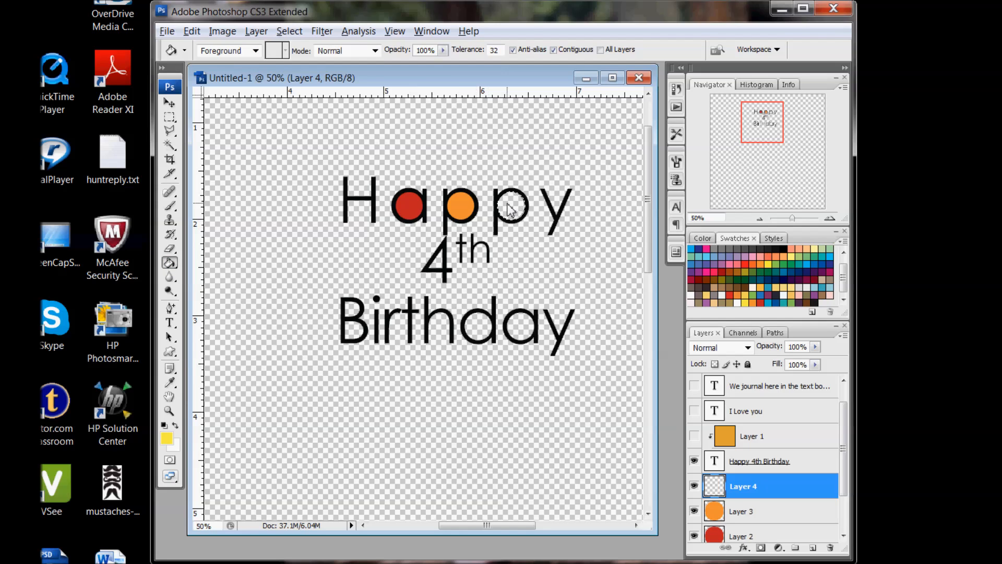
click(509, 207)
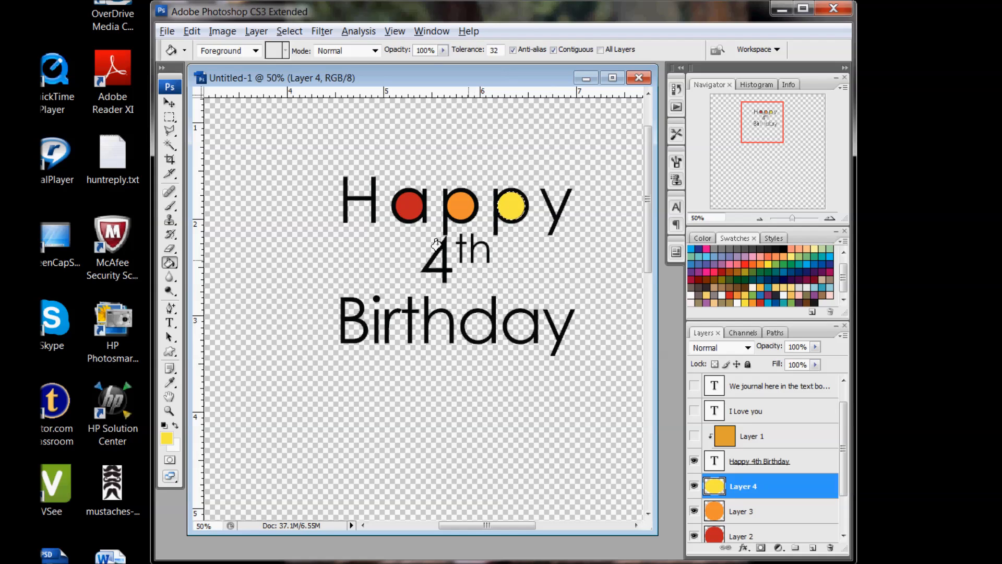
click(289, 30)
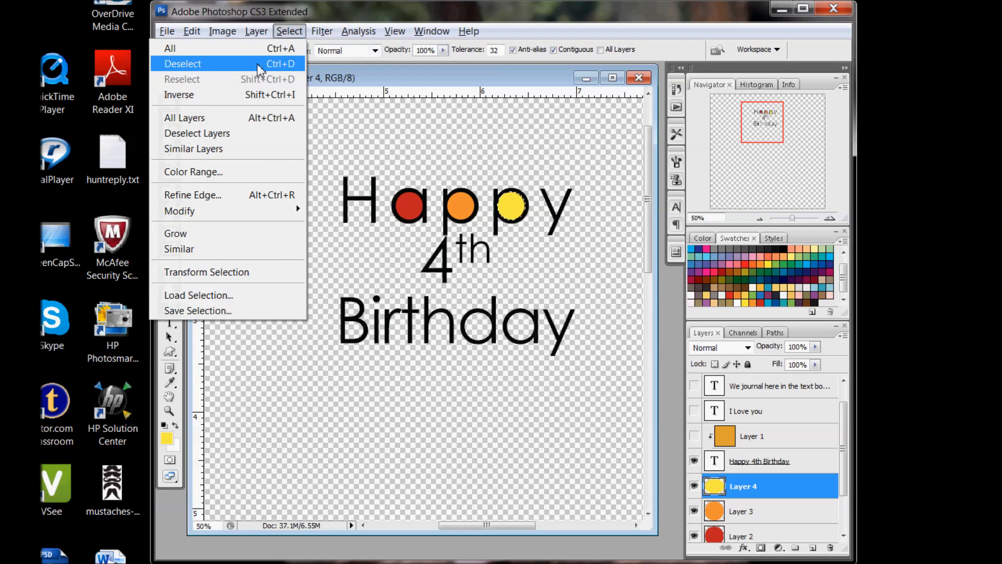
click(258, 71)
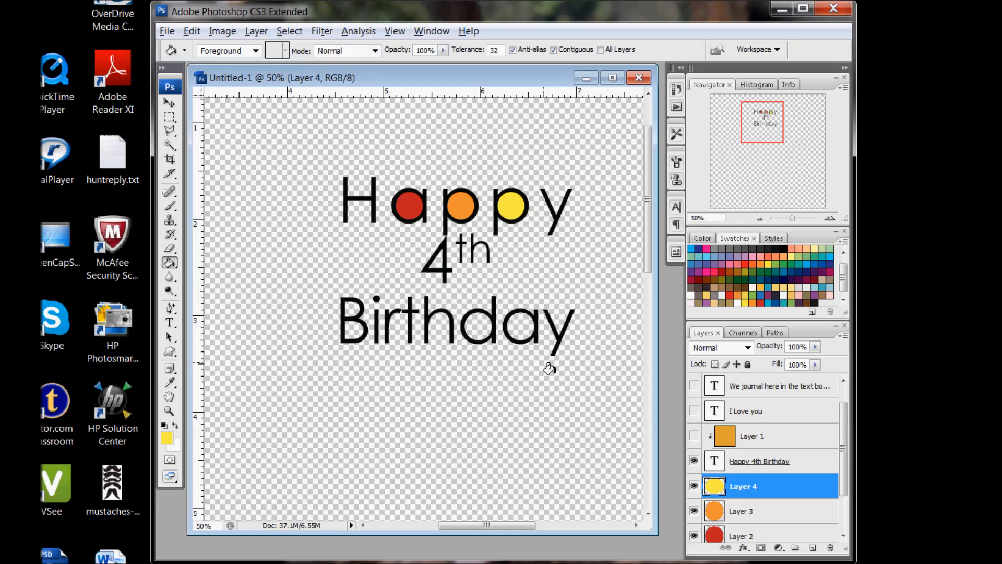